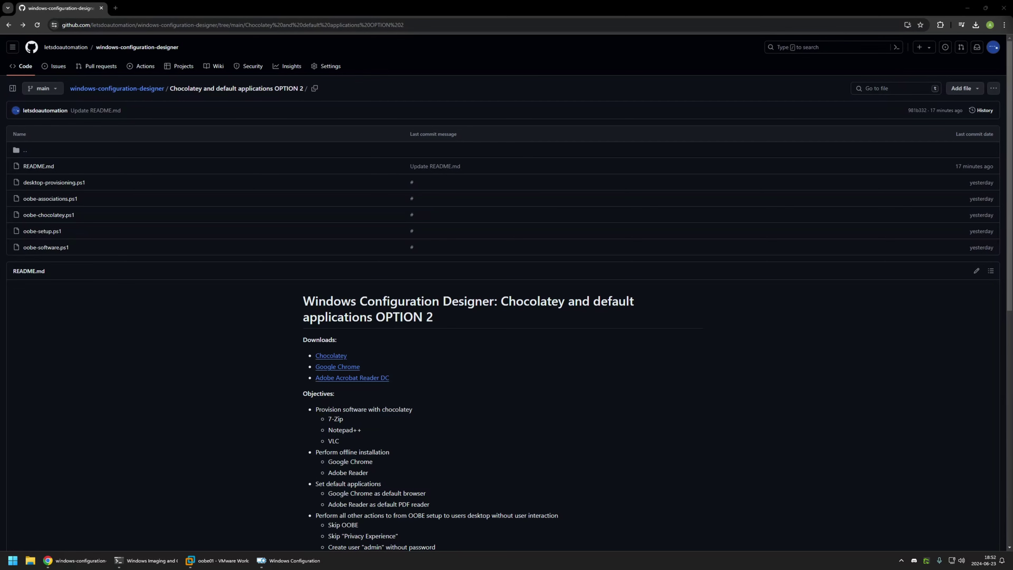
# Read the README's Objectives section, covering Chocolatey software, offline installations, default applications and the actions performed without user interaction
pyautogui.scroll(-1, 475, 373)
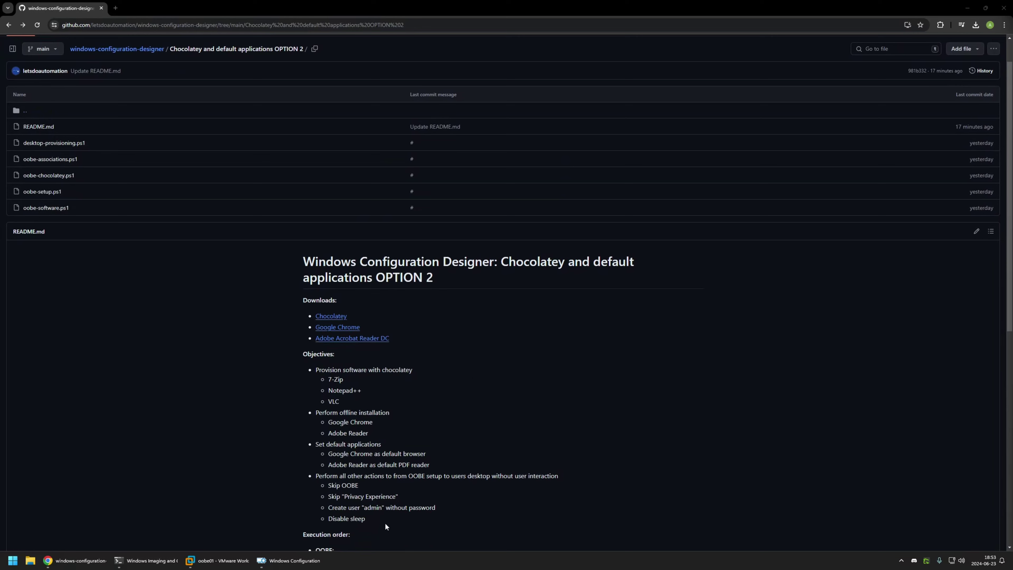
pyautogui.moveTo(385, 526); pyautogui.dragTo(296, 349)
pyautogui.click(391, 371)
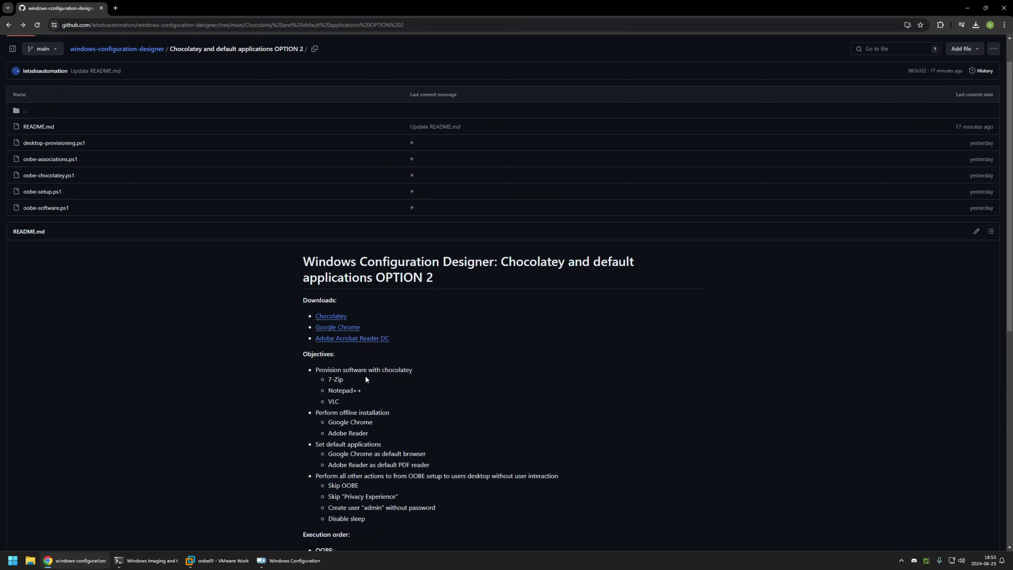
pyautogui.moveTo(382, 370); pyautogui.dragTo(411, 372)
pyautogui.moveTo(328, 379); pyautogui.dragTo(421, 450)
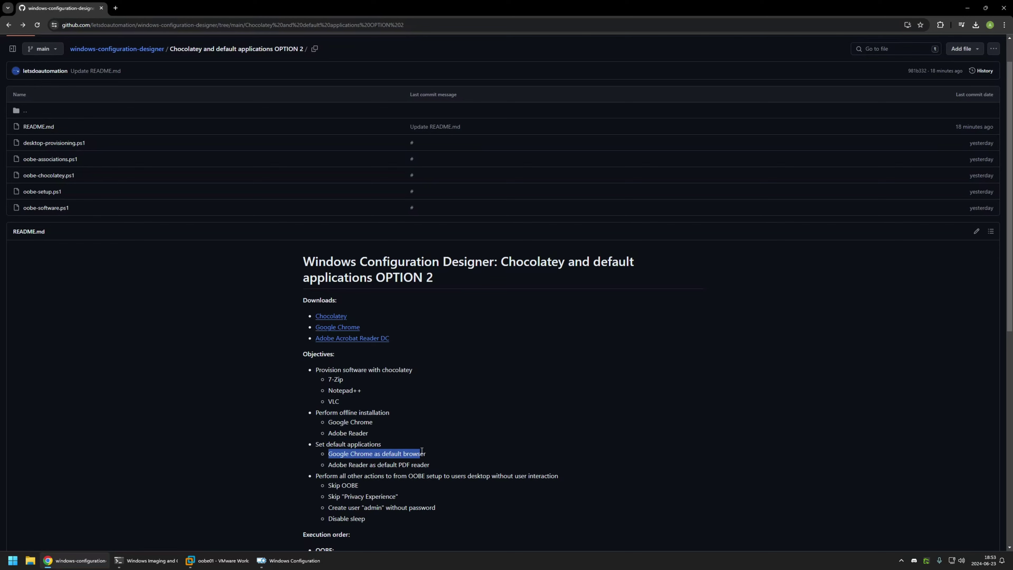
pyautogui.moveTo(327, 467); pyautogui.dragTo(433, 464)
pyautogui.click(433, 464)
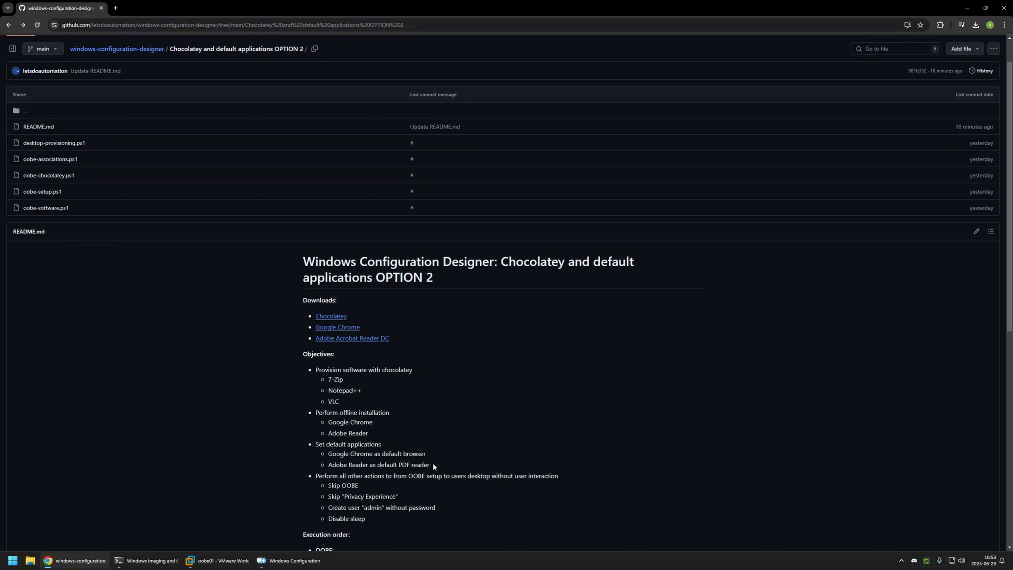
pyautogui.moveTo(370, 516); pyautogui.dragTo(323, 486)
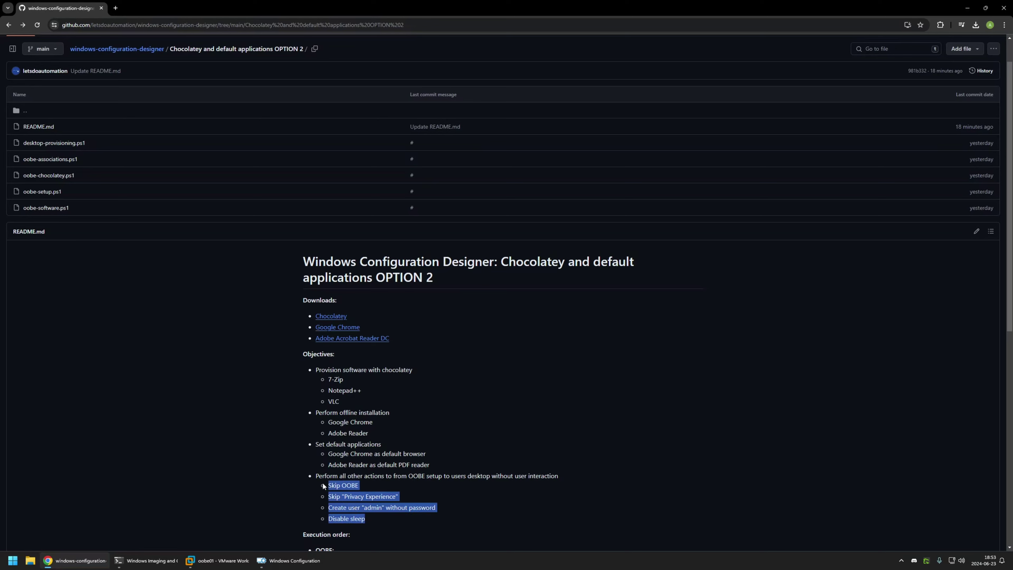
pyautogui.click(362, 482)
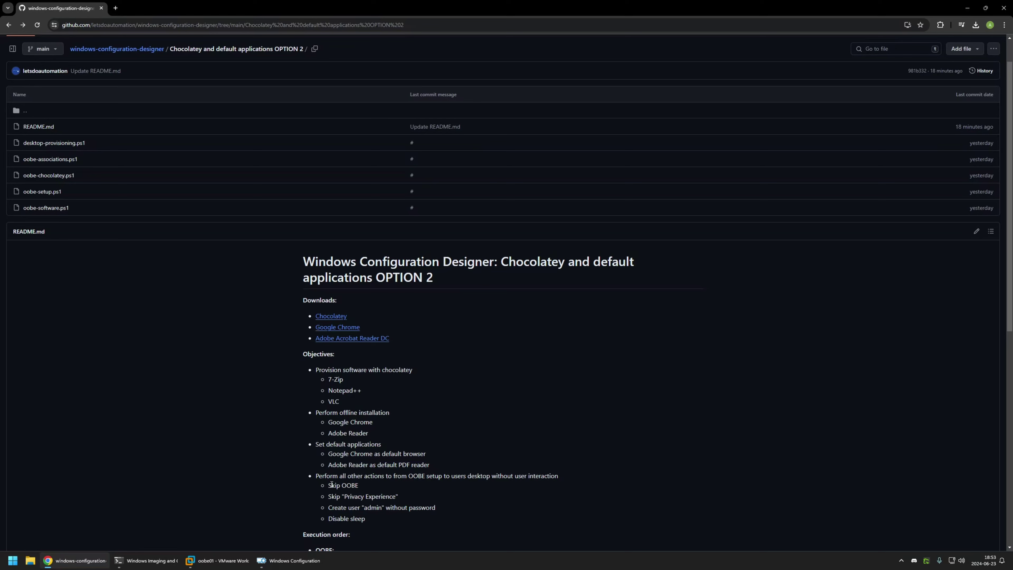
pyautogui.moveTo(329, 484); pyautogui.dragTo(391, 493)
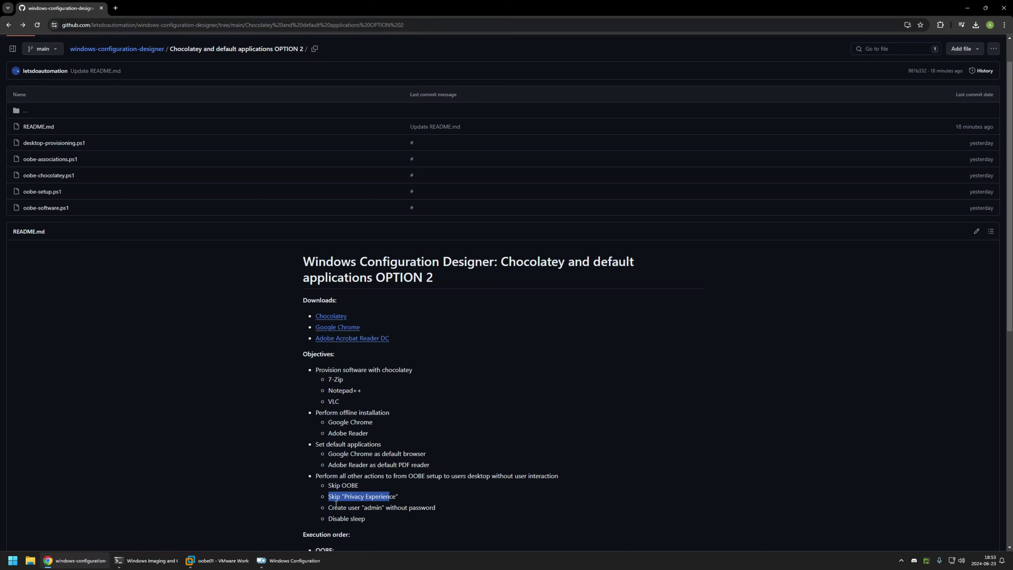
pyautogui.moveTo(332, 507); pyautogui.dragTo(414, 505)
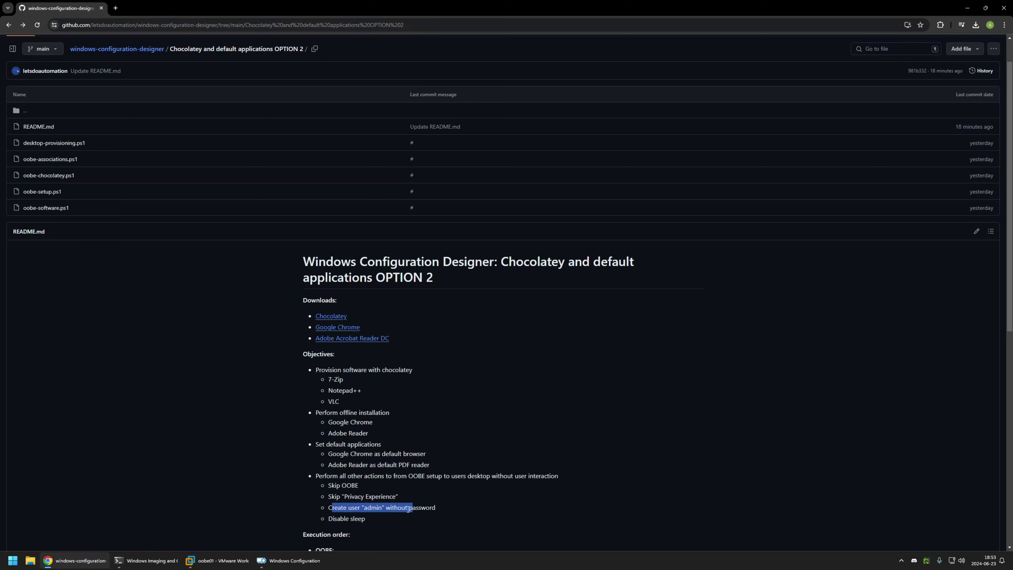
pyautogui.moveTo(328, 518); pyautogui.dragTo(366, 518)
pyautogui.click(373, 517)
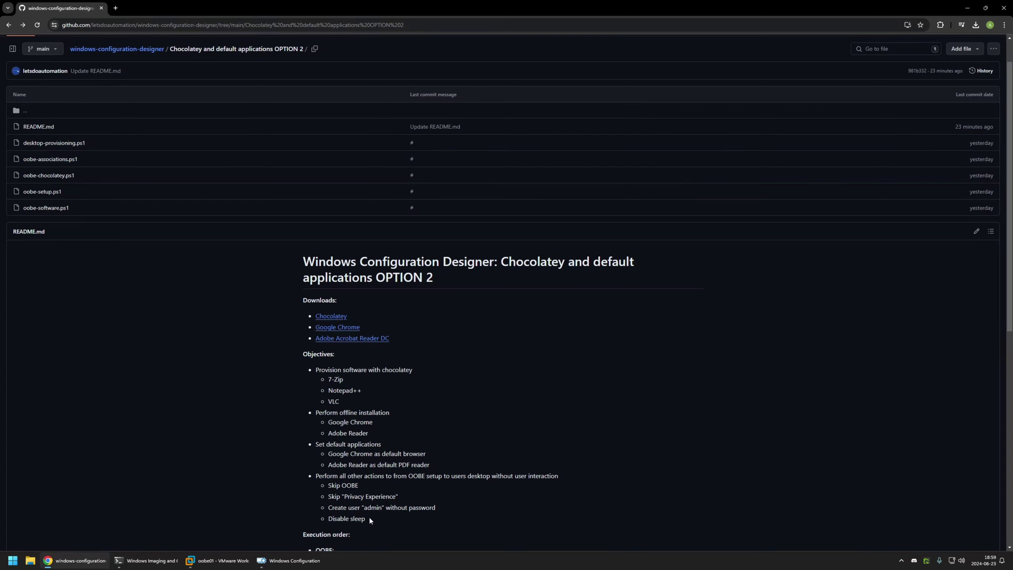
# Examine the OOBE part of the README's Execution order, from skipping OOBE through the oobe-chocolatey, oobe-software and oobe-associations scripts
pyautogui.scroll(-6, 369, 517)
pyautogui.moveTo(287, 308); pyautogui.dragTo(400, 514)
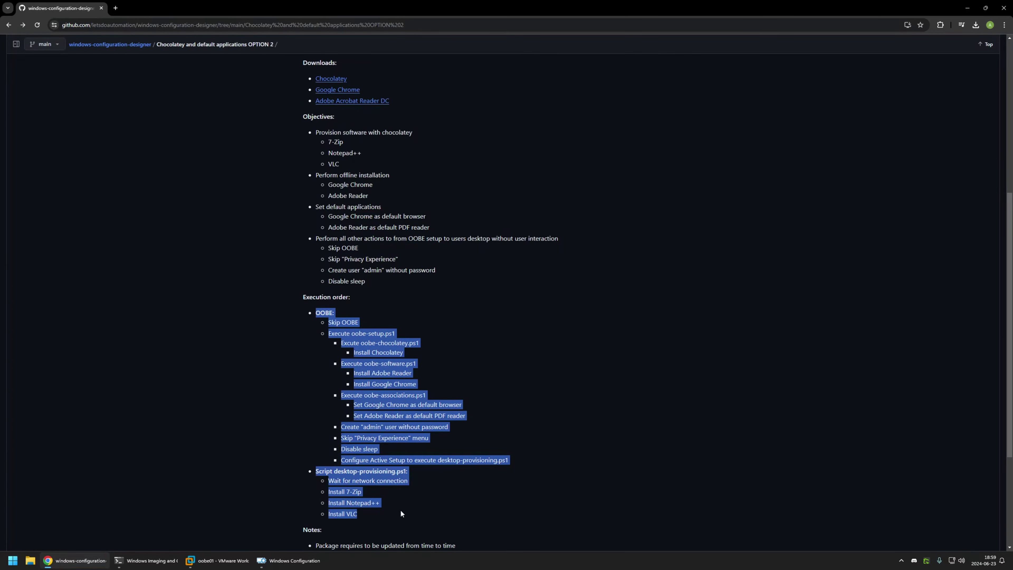
pyautogui.click(398, 512)
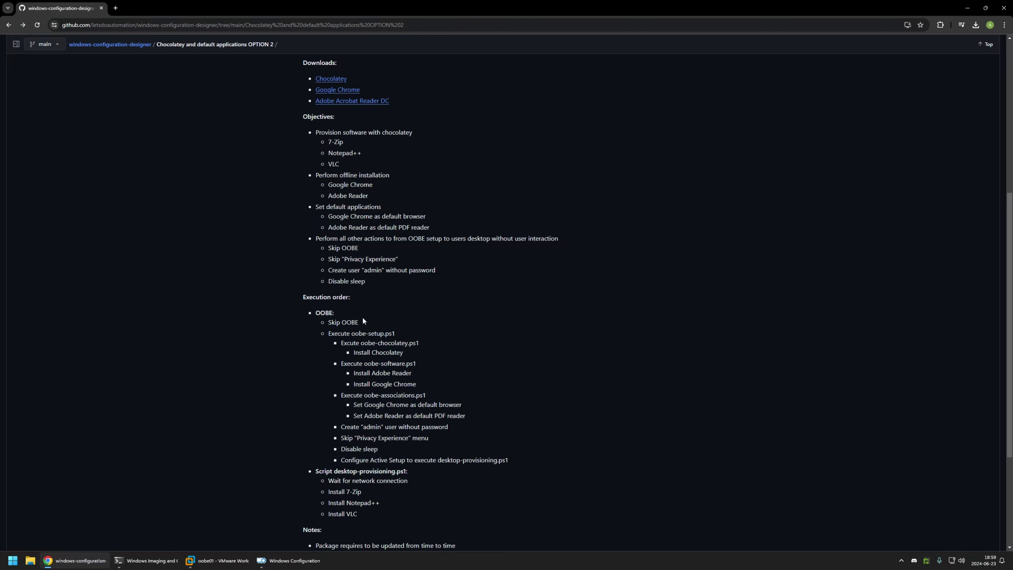
pyautogui.moveTo(363, 320)
pyautogui.mouseDown()
pyautogui.moveTo(320, 316)
pyautogui.moveTo(360, 322)
pyautogui.mouseUp()
pyautogui.moveTo(328, 333); pyautogui.dragTo(395, 333)
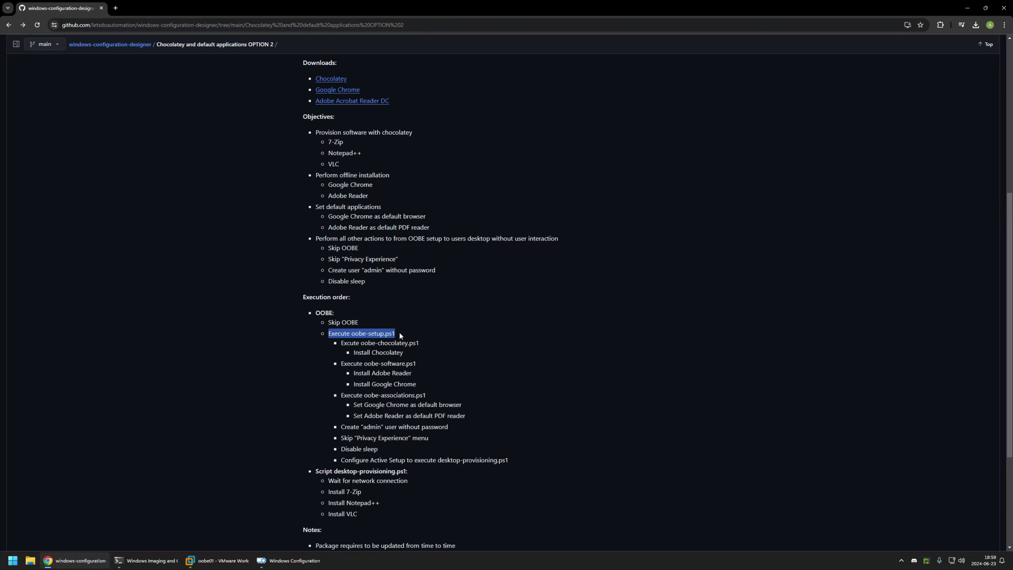
pyautogui.click(399, 335)
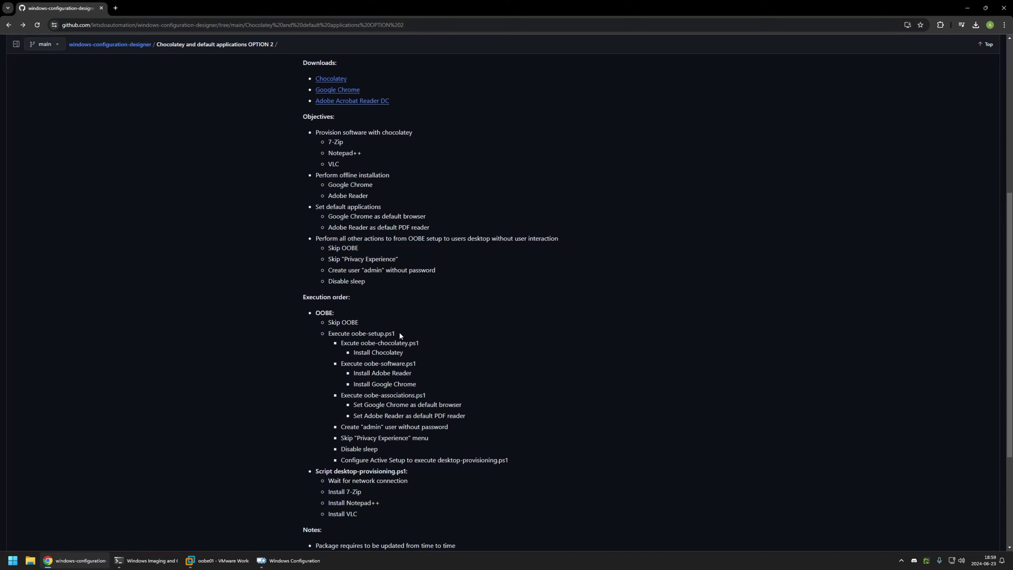
pyautogui.moveTo(351, 334); pyautogui.dragTo(416, 395)
pyautogui.click(409, 365)
pyautogui.click(370, 374)
pyautogui.click(419, 386)
pyautogui.moveTo(353, 403); pyautogui.dragTo(443, 406)
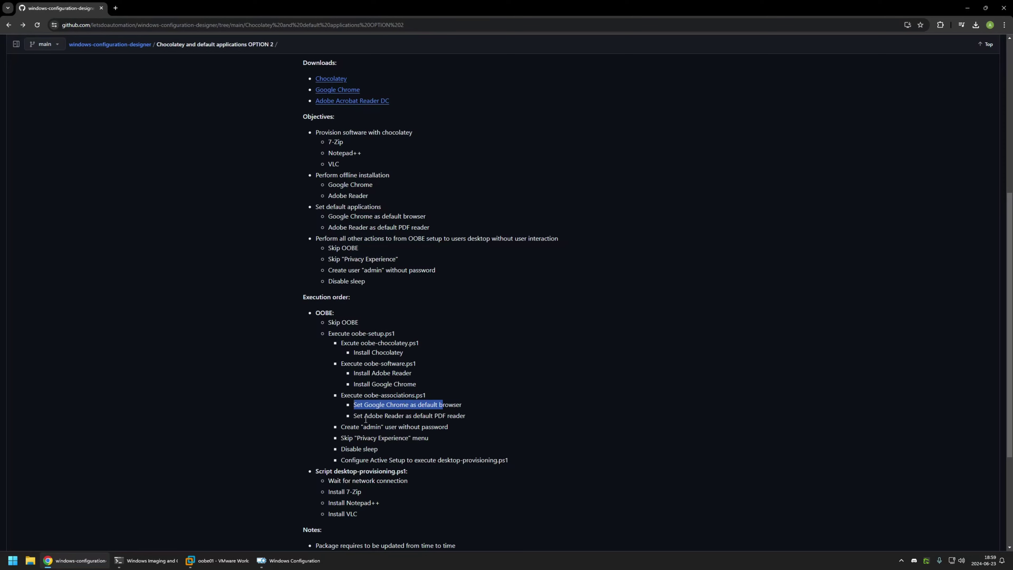
pyautogui.moveTo(356, 416); pyautogui.dragTo(426, 414)
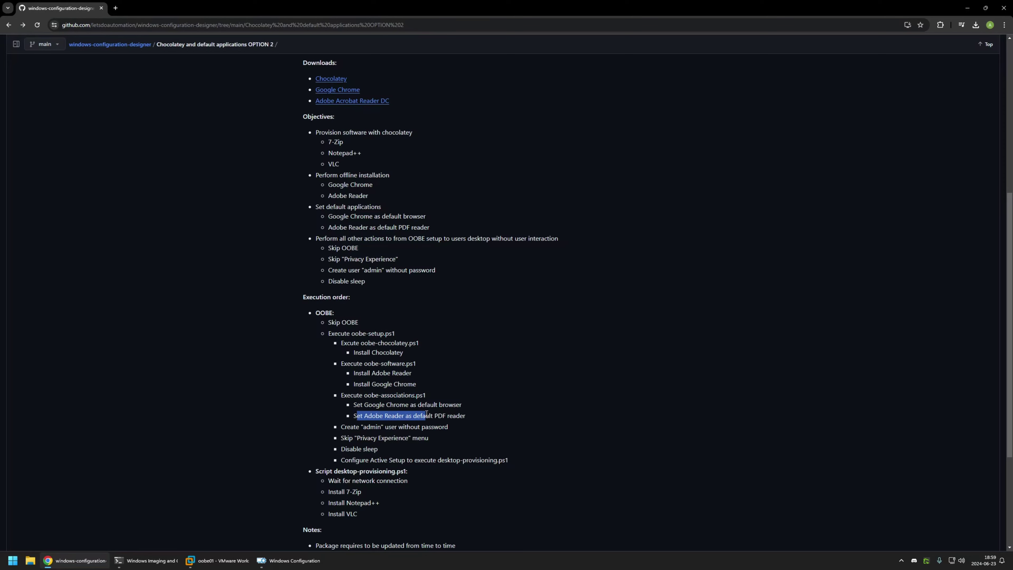
pyautogui.click(468, 415)
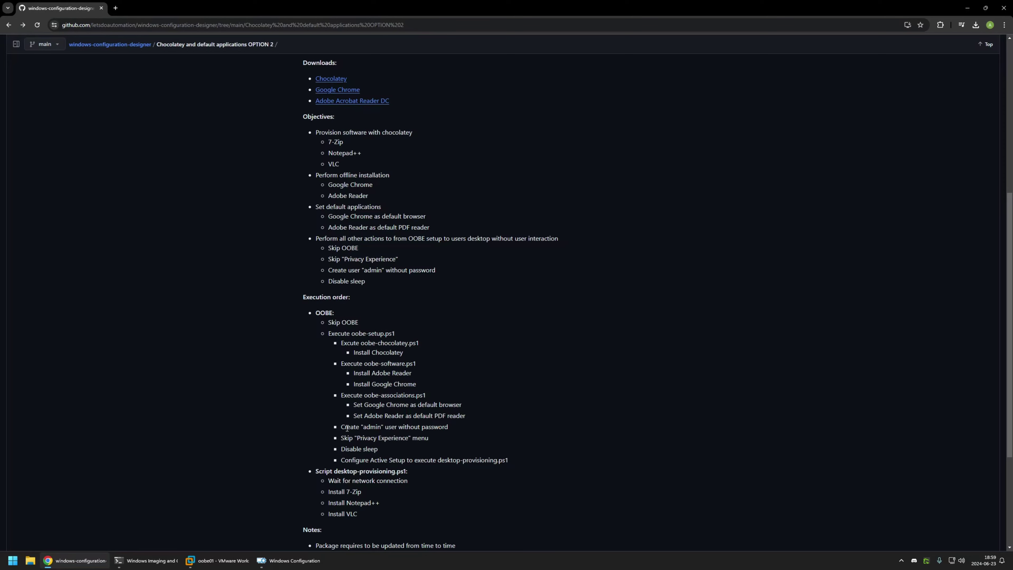
# Examine the remaining OOBE actions in the Execution order: admin user creation, Privacy Experience, sleep and the Active Setup configuration
pyautogui.moveTo(347, 428); pyautogui.dragTo(440, 427)
pyautogui.click(347, 441)
pyautogui.moveTo(348, 440); pyautogui.dragTo(509, 460)
pyautogui.click(385, 449)
pyautogui.click(436, 460)
pyautogui.click(510, 460)
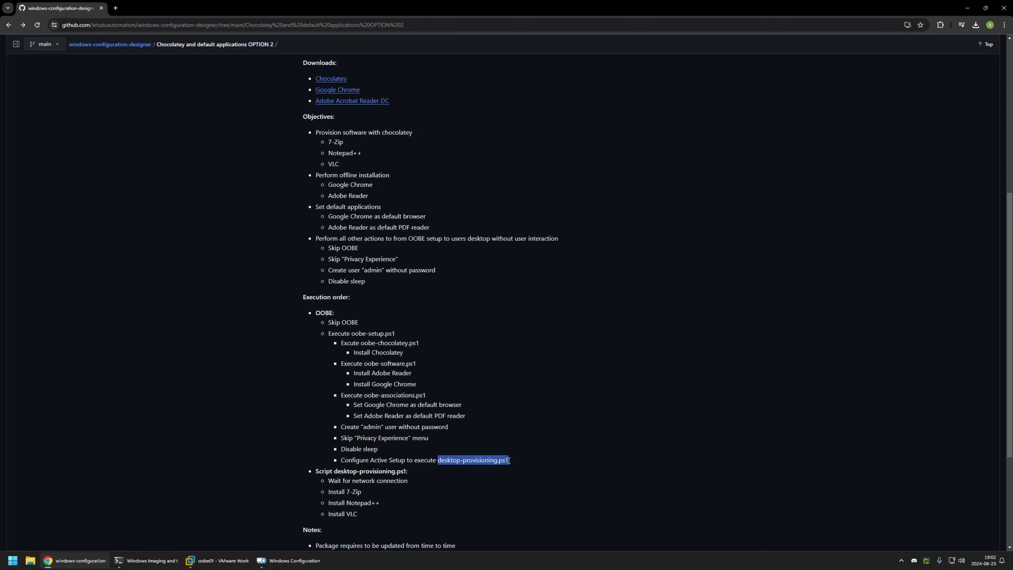
pyautogui.click(509, 459)
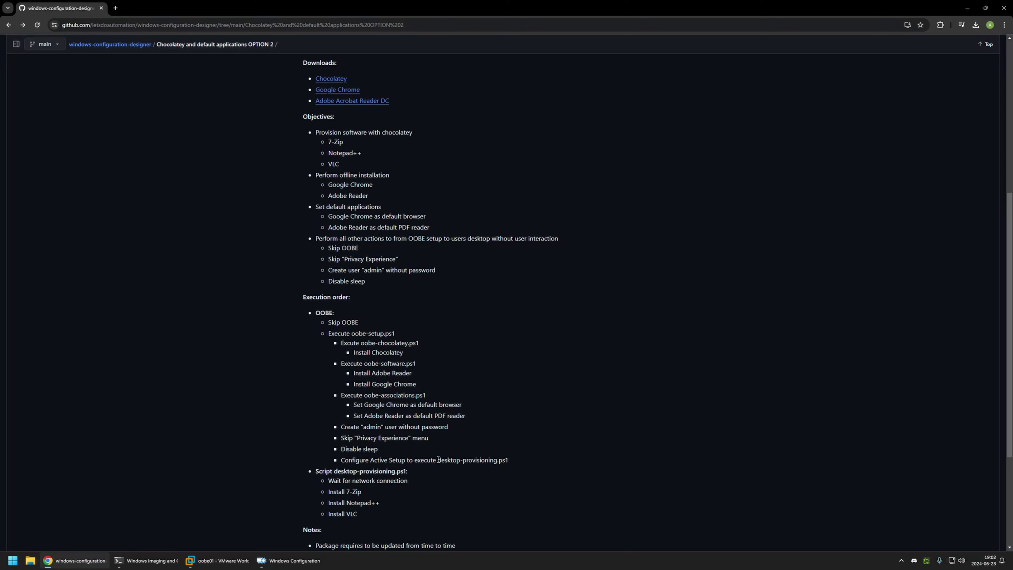
pyautogui.moveTo(515, 459); pyautogui.dragTo(307, 319)
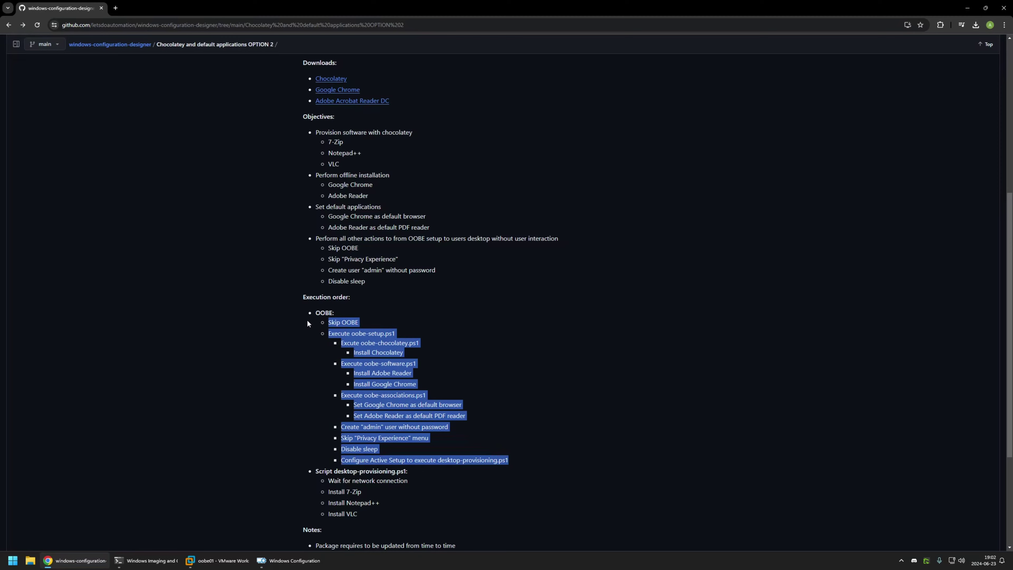
pyautogui.click(370, 431)
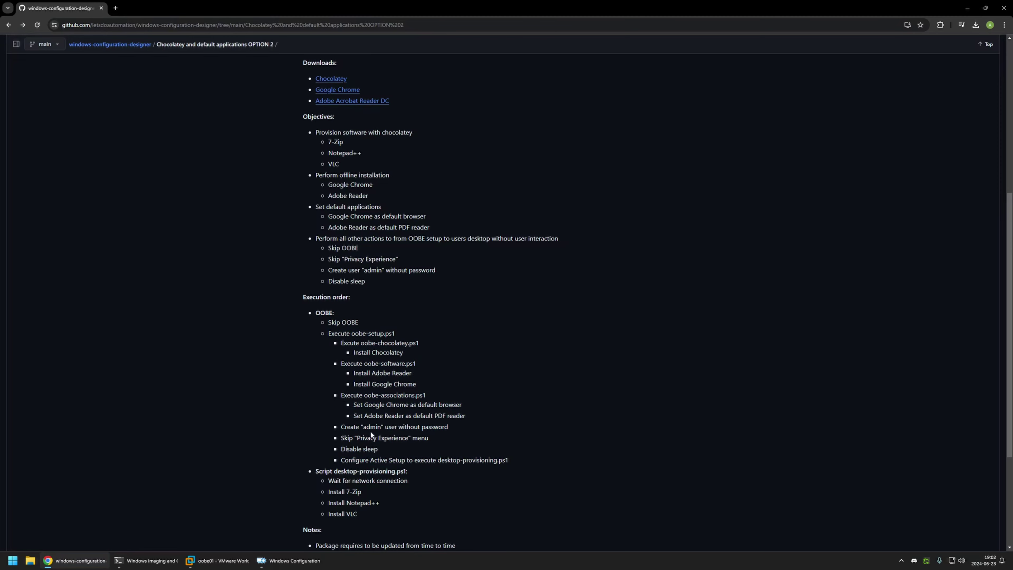
pyautogui.moveTo(353, 427); pyautogui.dragTo(434, 428)
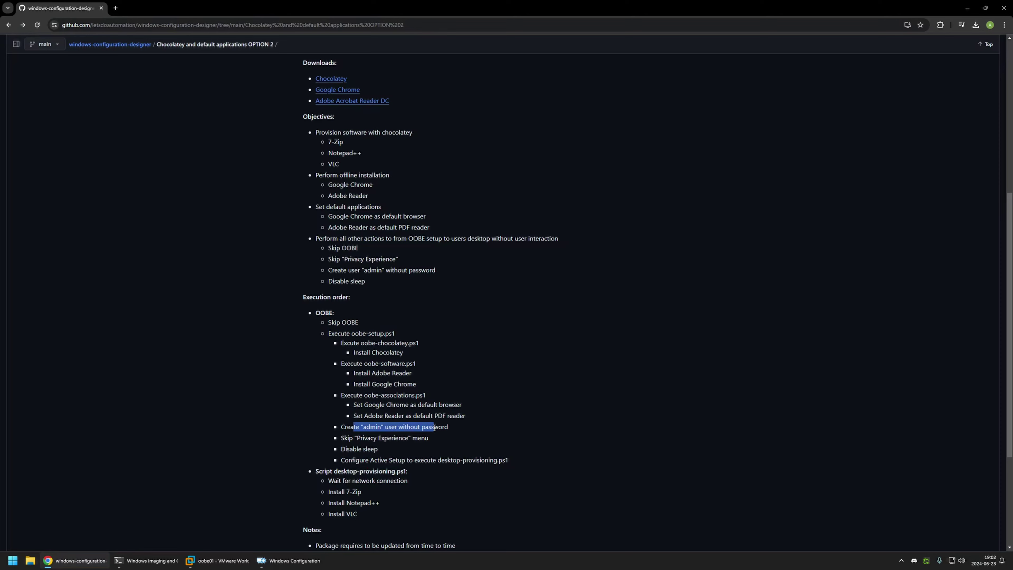
pyautogui.click(512, 458)
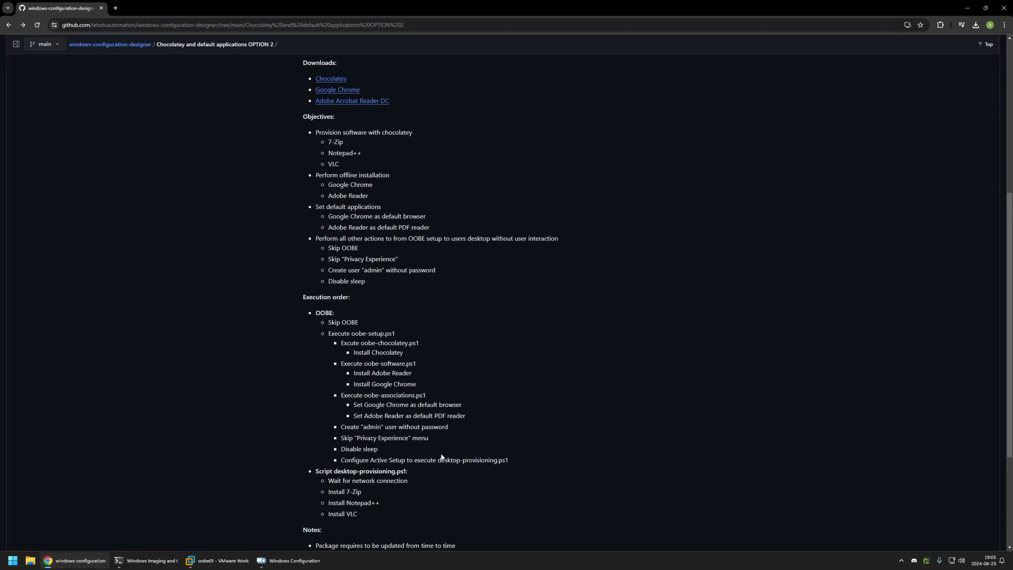
pyautogui.moveTo(430, 460); pyautogui.dragTo(511, 462)
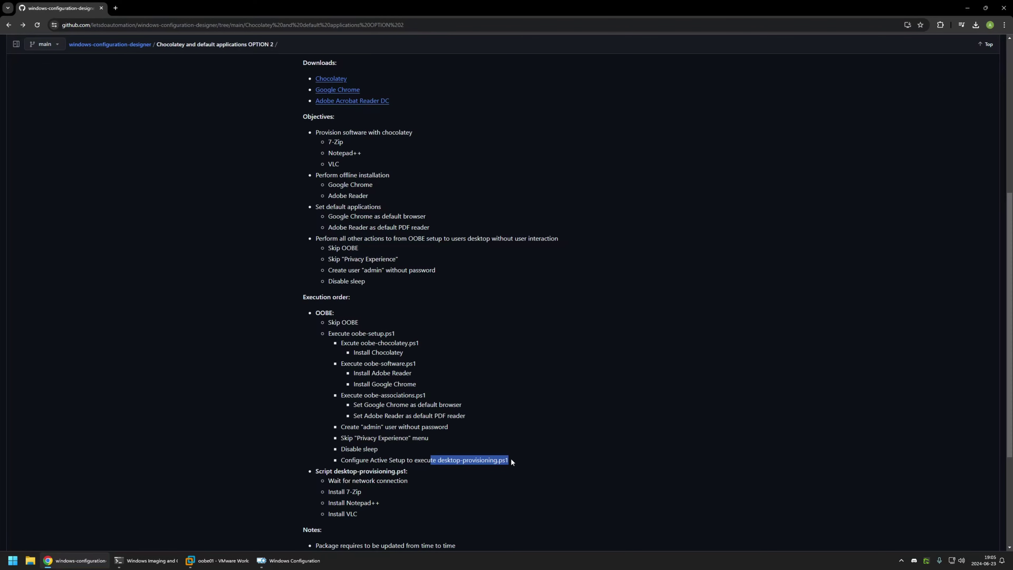
pyautogui.click(511, 463)
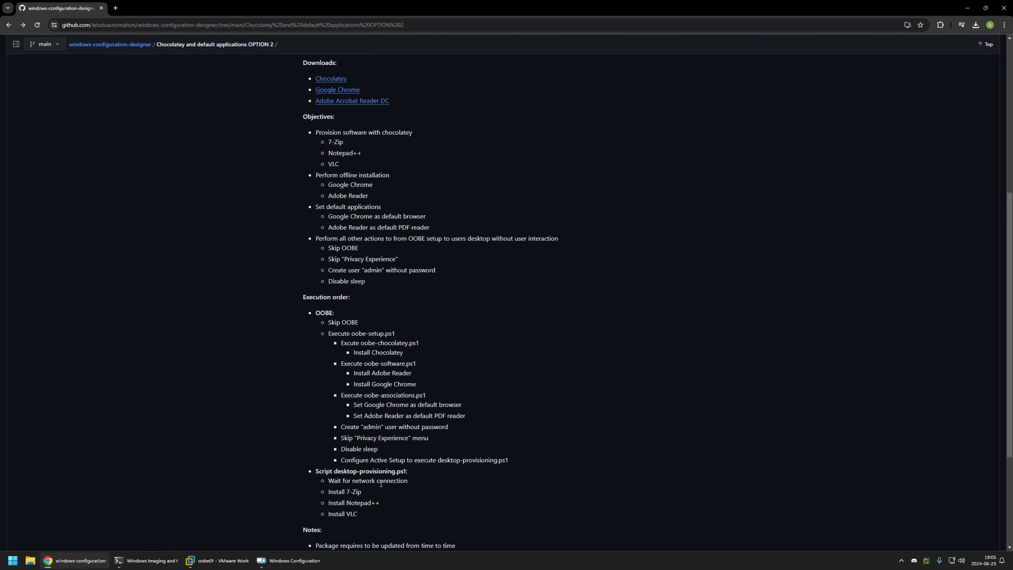
# Read the desktop-provisioning.ps1 actions and the Notes section, and review the offline installations listed under oobe-software.ps1
pyautogui.moveTo(330, 480); pyautogui.dragTo(407, 480)
pyautogui.click(410, 480)
pyautogui.moveTo(329, 503); pyautogui.dragTo(359, 513)
pyautogui.scroll(-1, 360, 512)
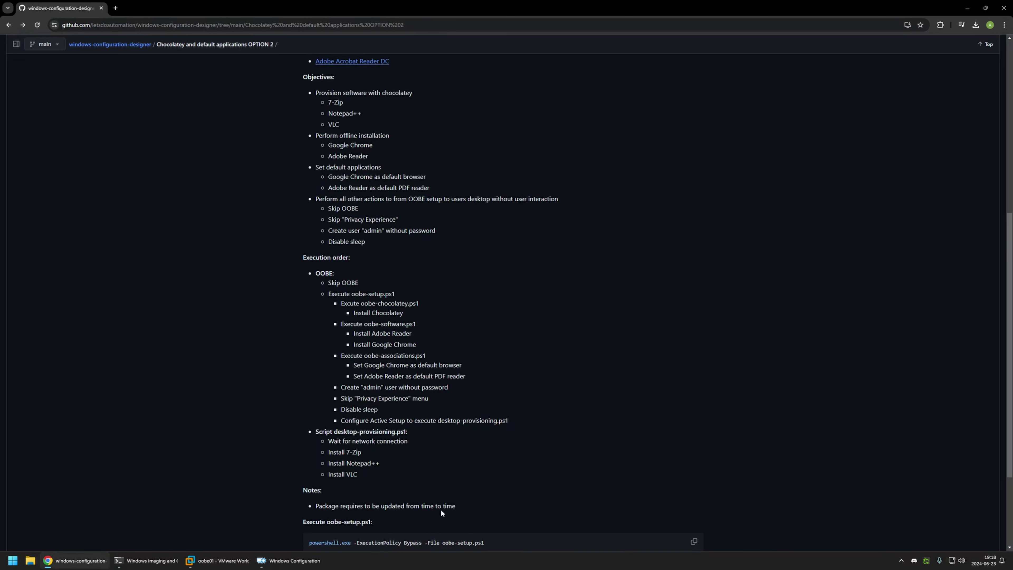
pyautogui.moveTo(455, 506); pyautogui.dragTo(308, 463)
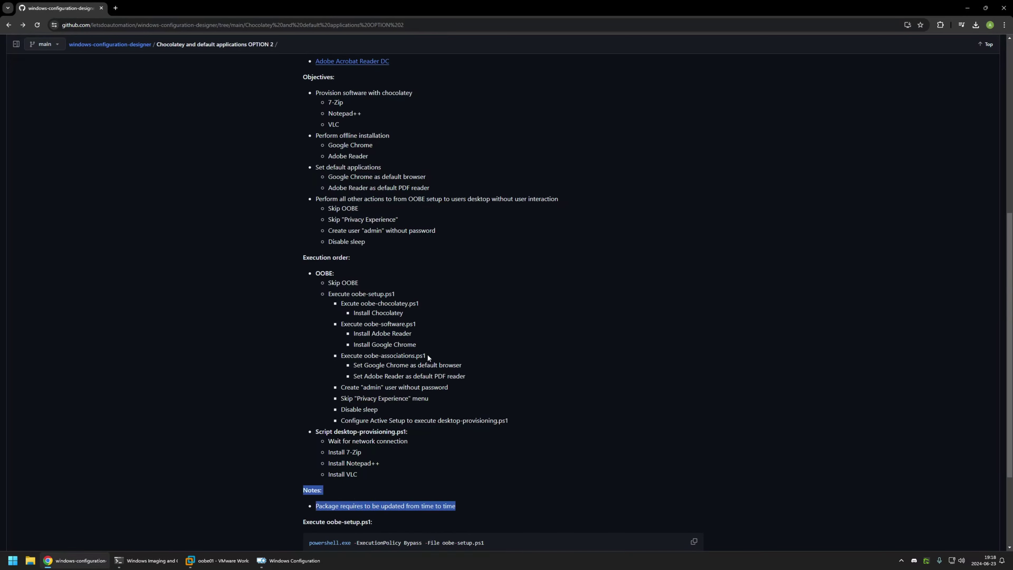
pyautogui.moveTo(420, 344); pyautogui.dragTo(333, 331)
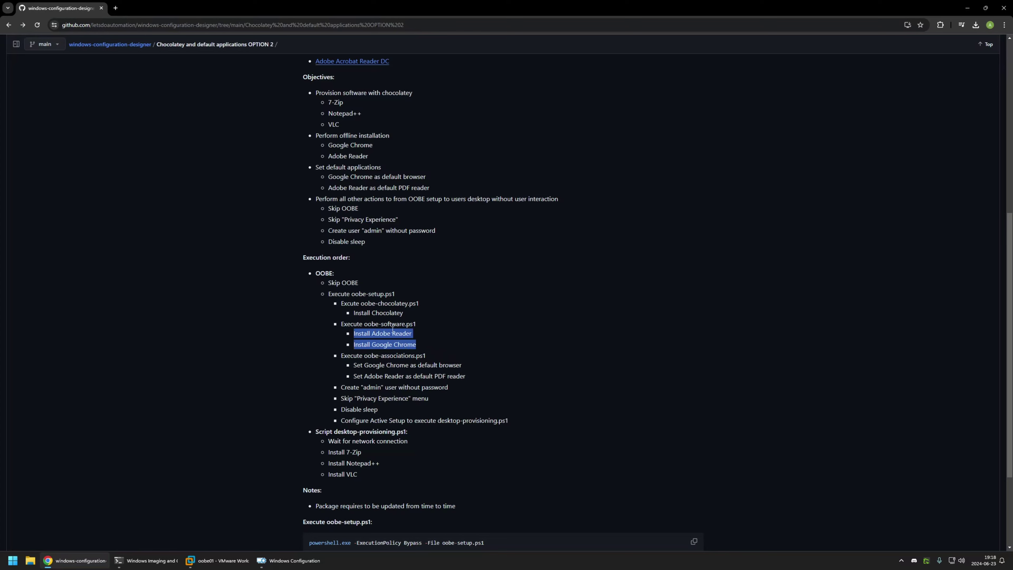
pyautogui.click(421, 344)
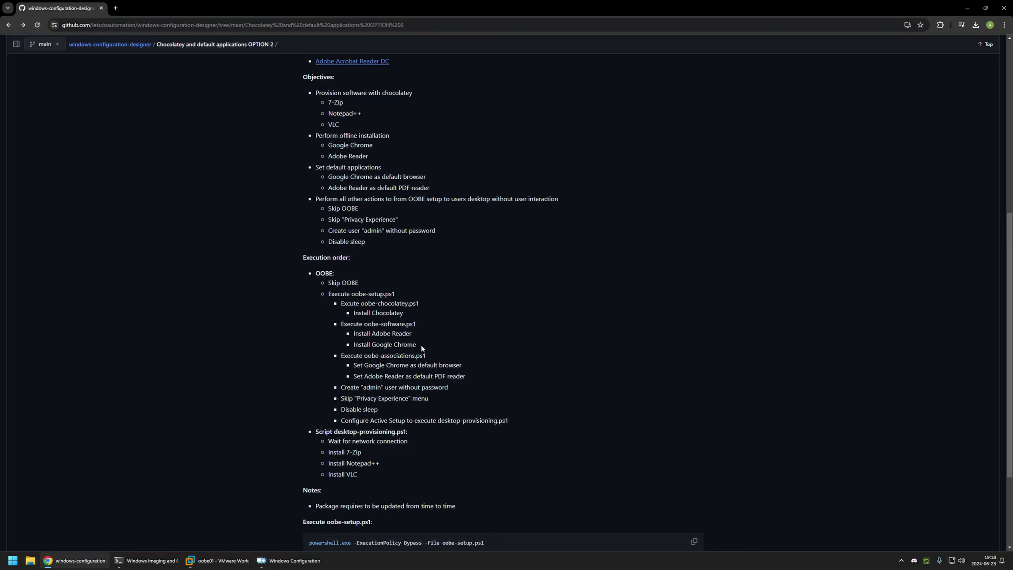
pyautogui.moveTo(418, 344); pyautogui.dragTo(355, 334)
pyautogui.click(418, 345)
# Open the Chocolatey repository from the README's Downloads section in a new browser tab and switch to it
pyautogui.scroll(5, 446, 306)
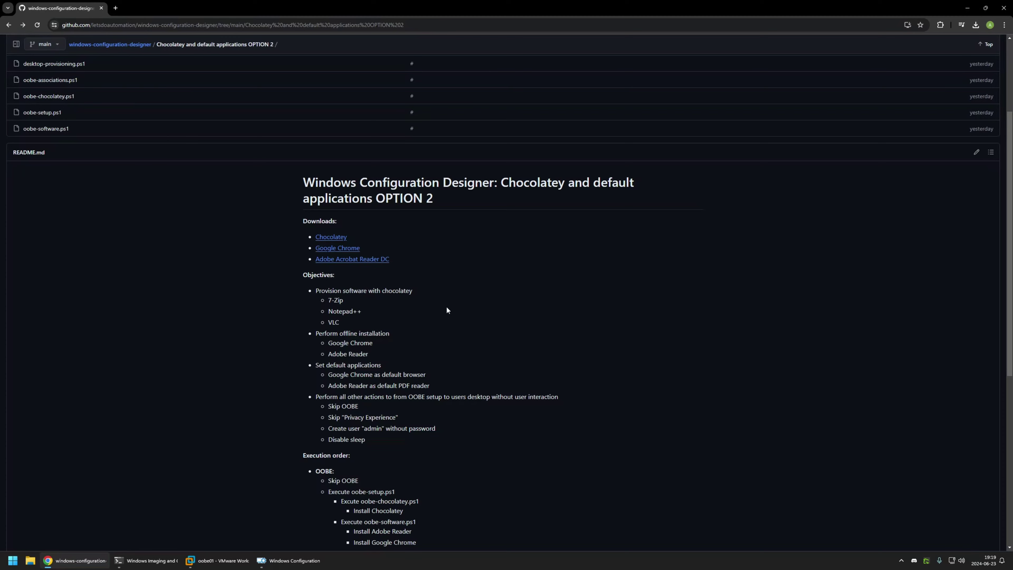
pyautogui.moveTo(390, 259); pyautogui.dragTo(310, 242)
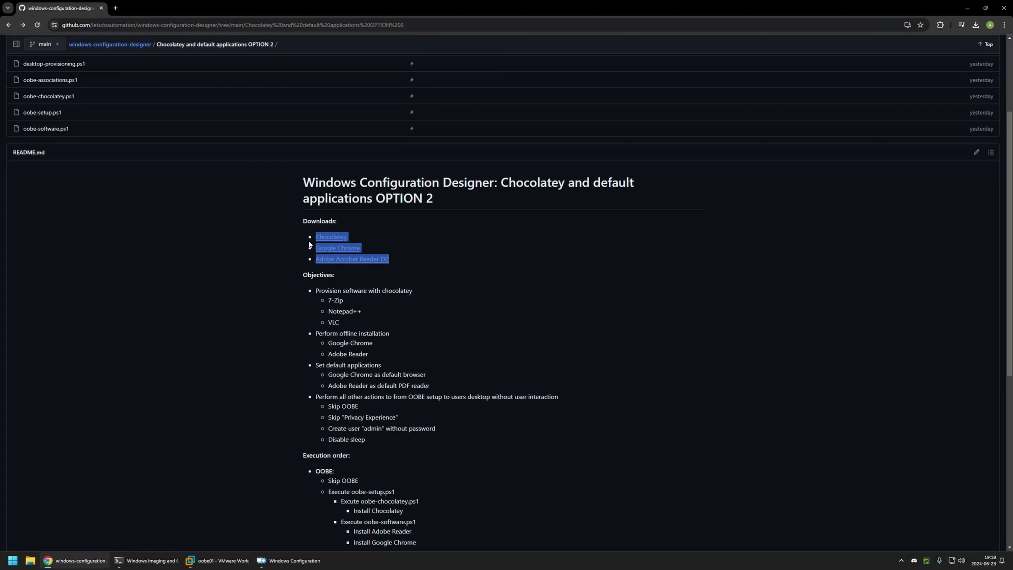
pyautogui.click(367, 237)
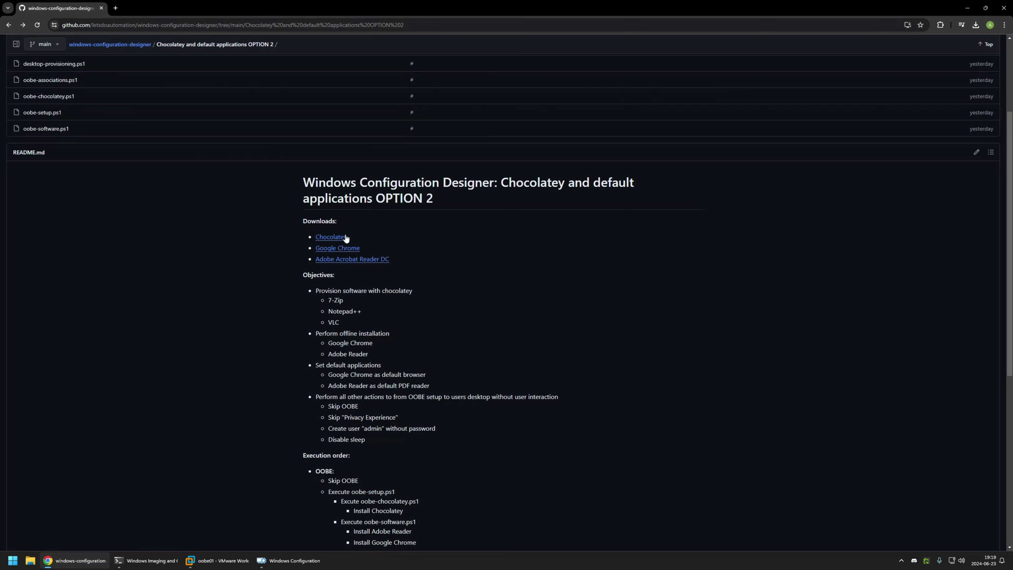
pyautogui.middleClick(337, 237)
pyautogui.click(150, 4)
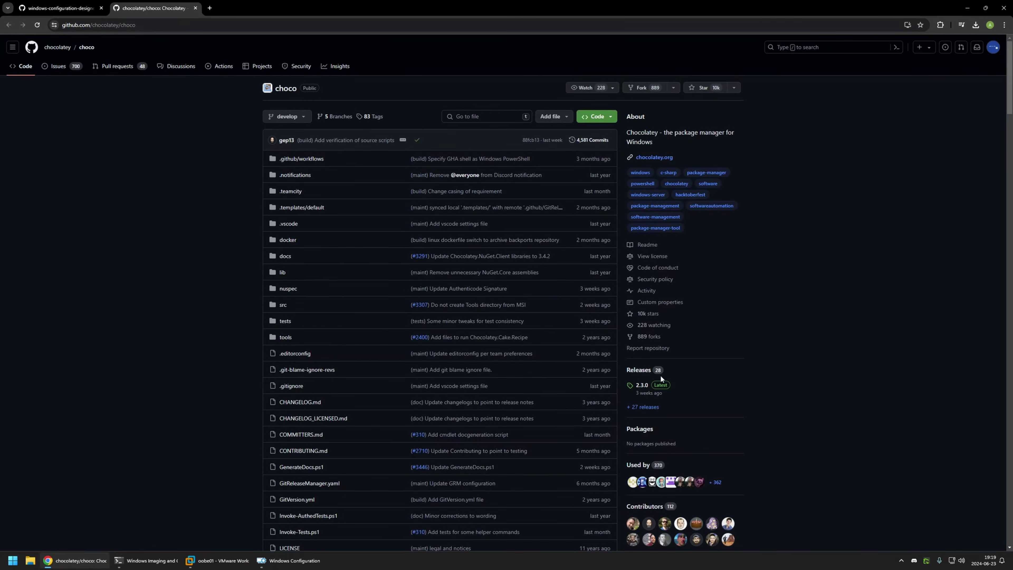
# Open Chocolatey's latest release 2.3.0 and download chocolatey-2.3.0.0.msi from its assets
pyautogui.click(642, 384)
pyautogui.scroll(-3, 433, 264)
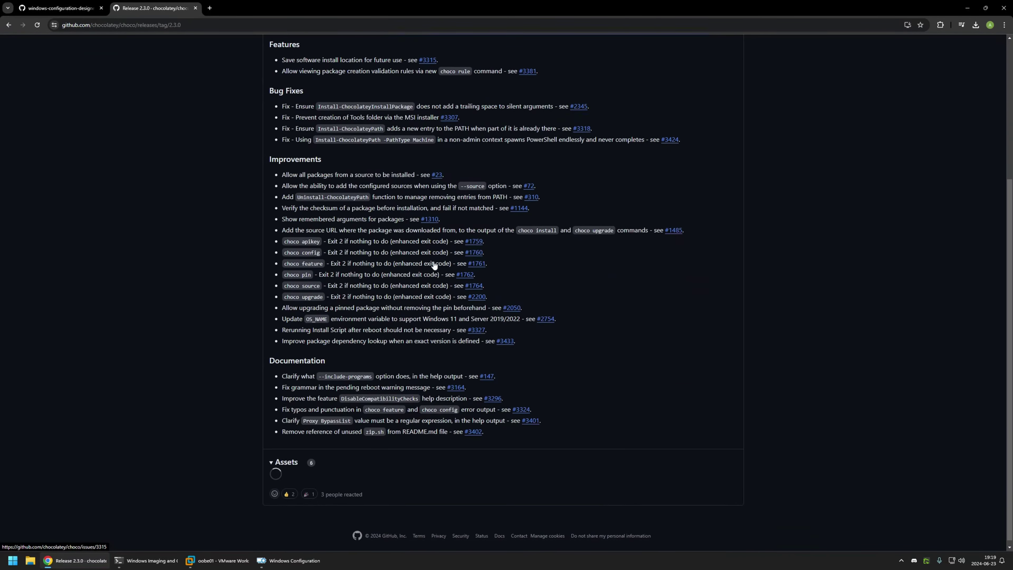
pyautogui.scroll(-2, 434, 264)
pyautogui.moveTo(346, 400); pyautogui.dragTo(285, 400)
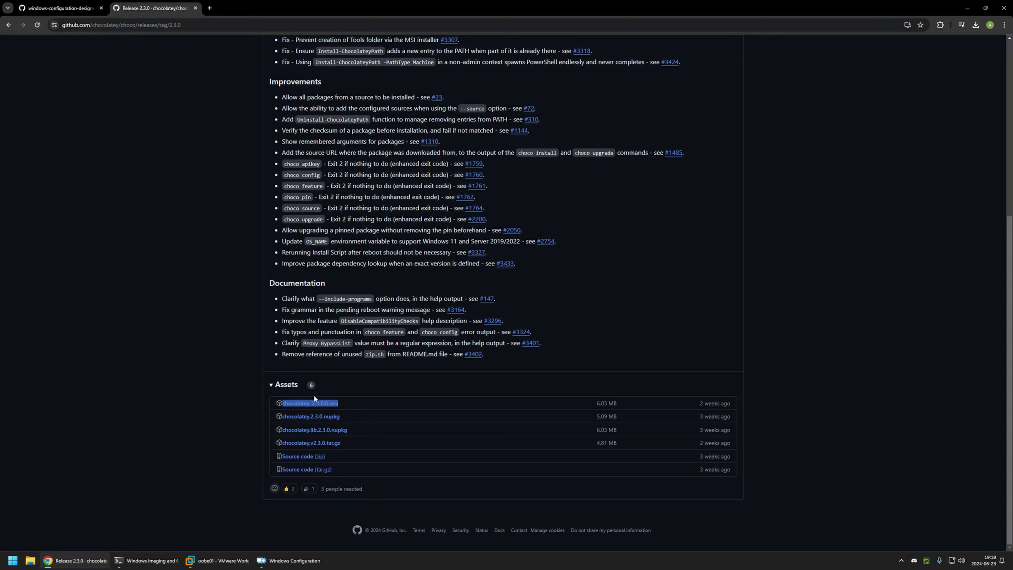
pyautogui.click(316, 403)
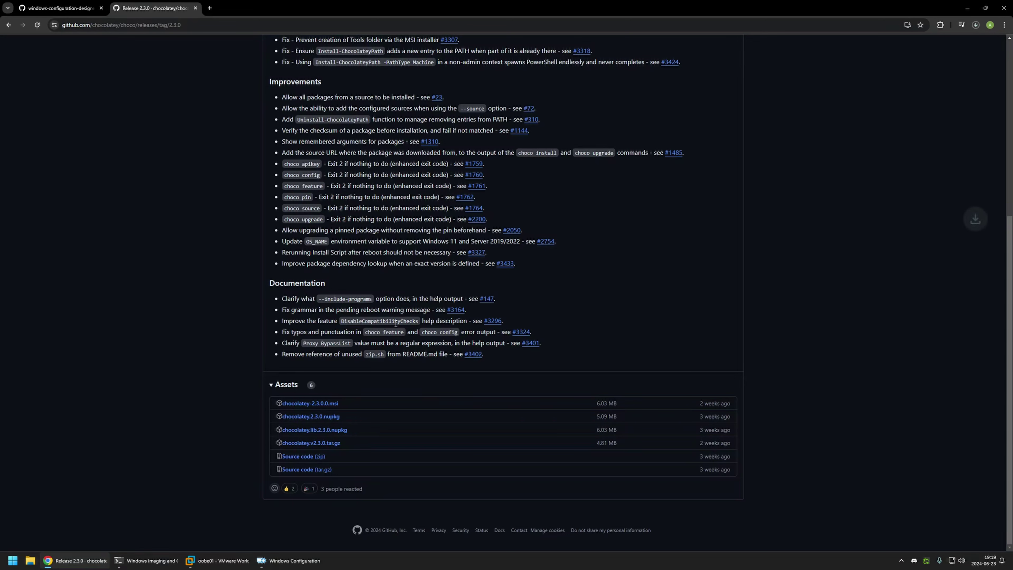
# Open the Google Chrome link from the README's Downloads section and download the Stable 64-bit Windows browser as an MSI
pyautogui.click(60, 8)
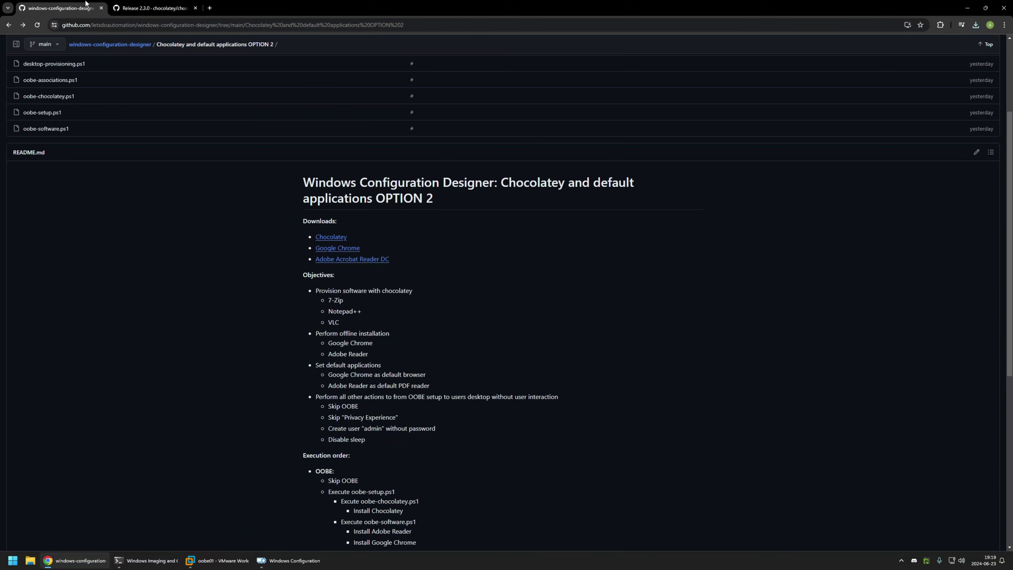
pyautogui.click(351, 248)
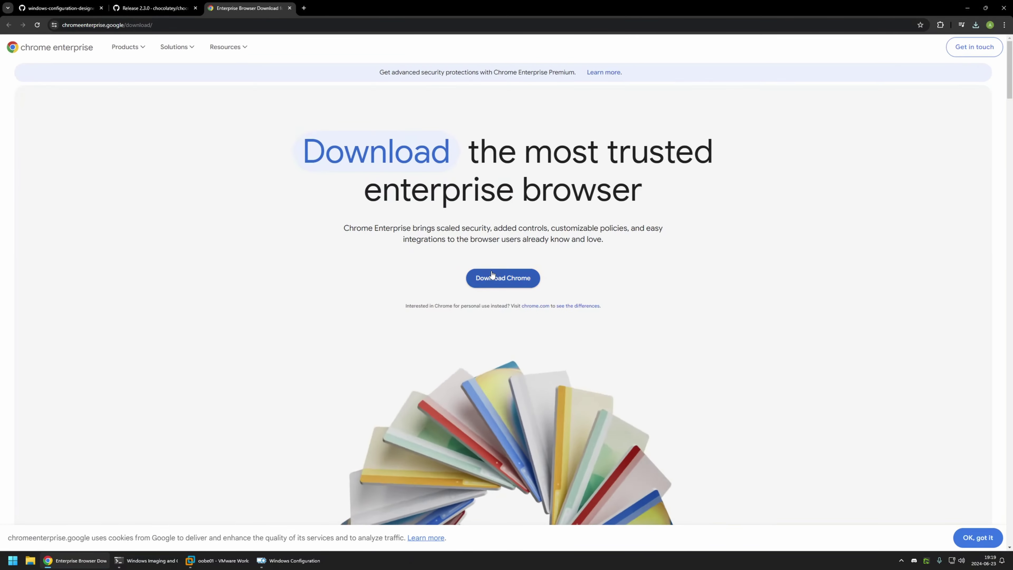
pyautogui.click(485, 277)
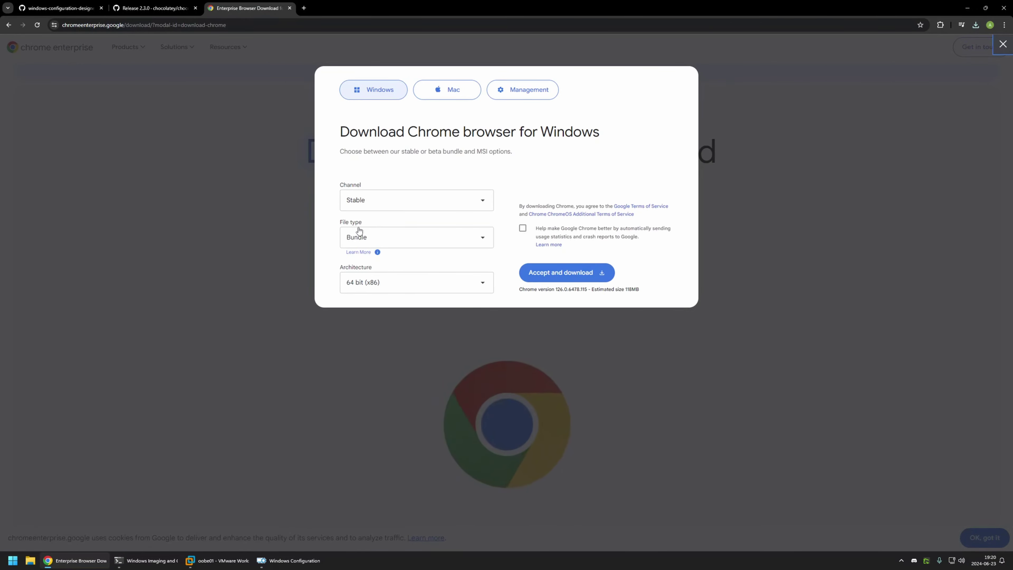
pyautogui.click(359, 237)
pyautogui.click(363, 261)
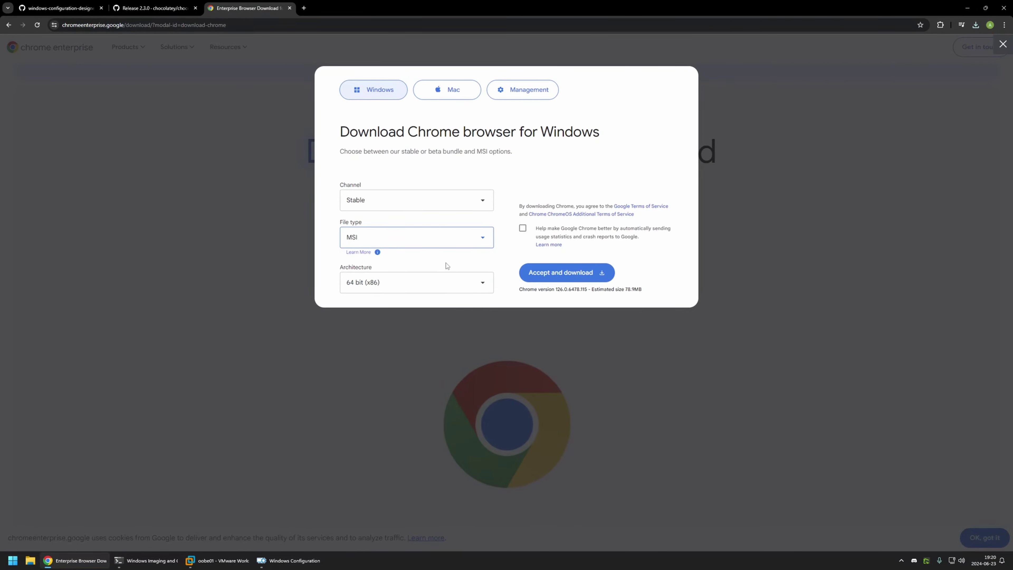
pyautogui.click(550, 275)
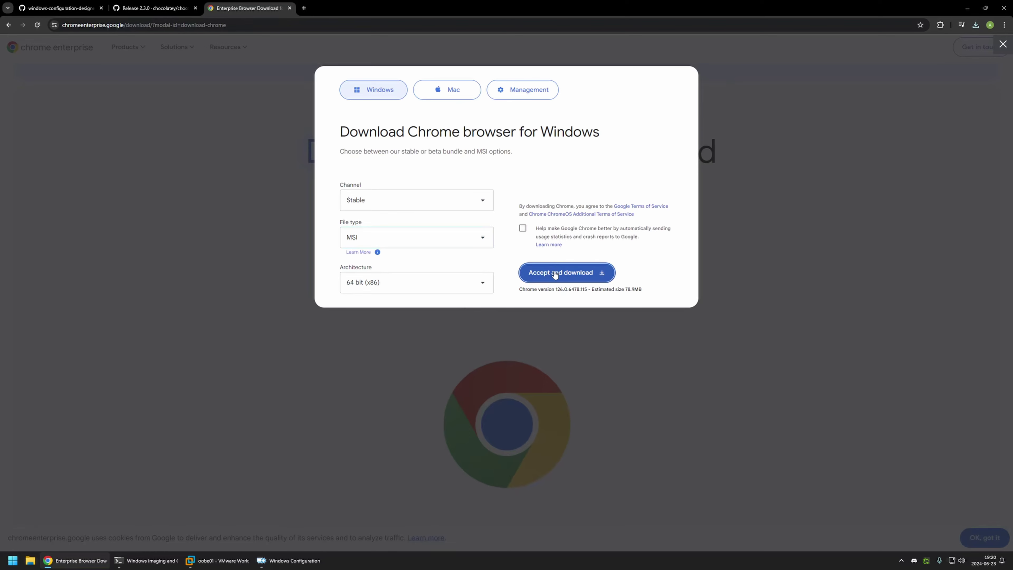
# Open the README's Adobe Acrobat Reader DC link in a new browser tab and switch to it
pyautogui.hotkey('ctrl', '1')
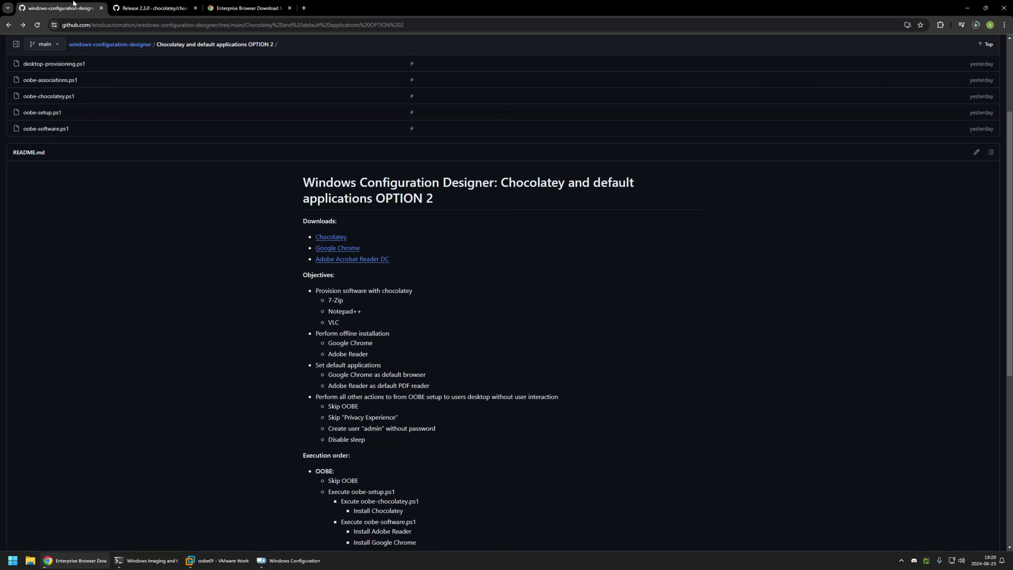
pyautogui.keyDown('ctrl'); pyautogui.click(373, 260); pyautogui.keyUp('ctrl')
pyautogui.hotkey('ctrl', '4')
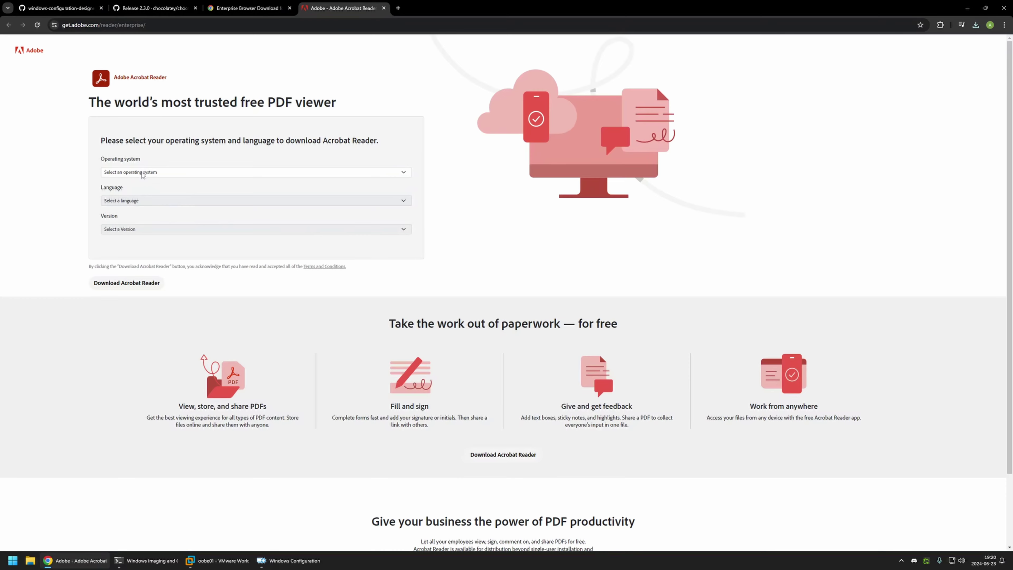
# Download Acrobat Reader for Windows 11 in English, version Reader 2024.002.20857 English for Windows
pyautogui.click(138, 174)
pyautogui.click(134, 187)
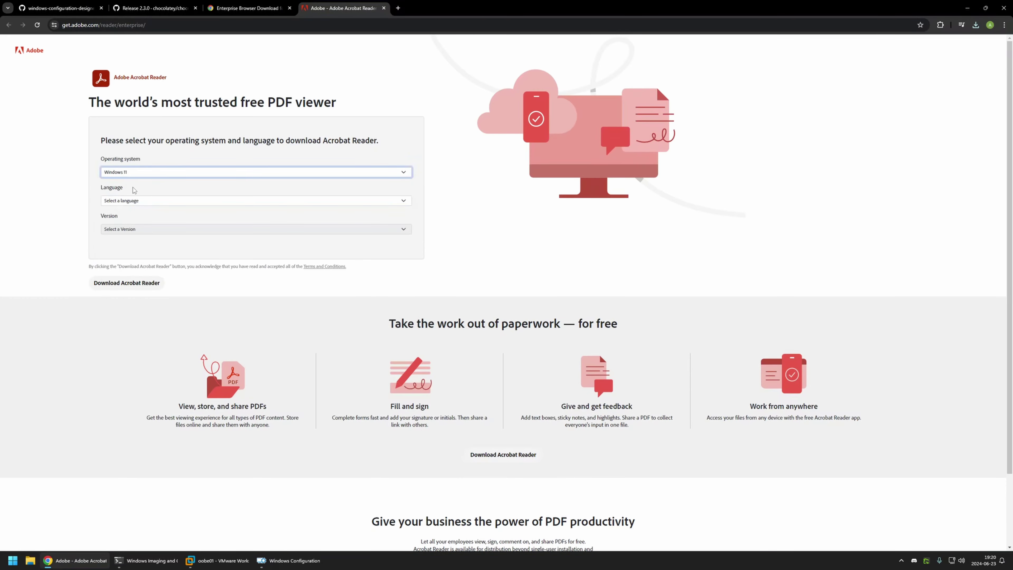
pyautogui.click(137, 201)
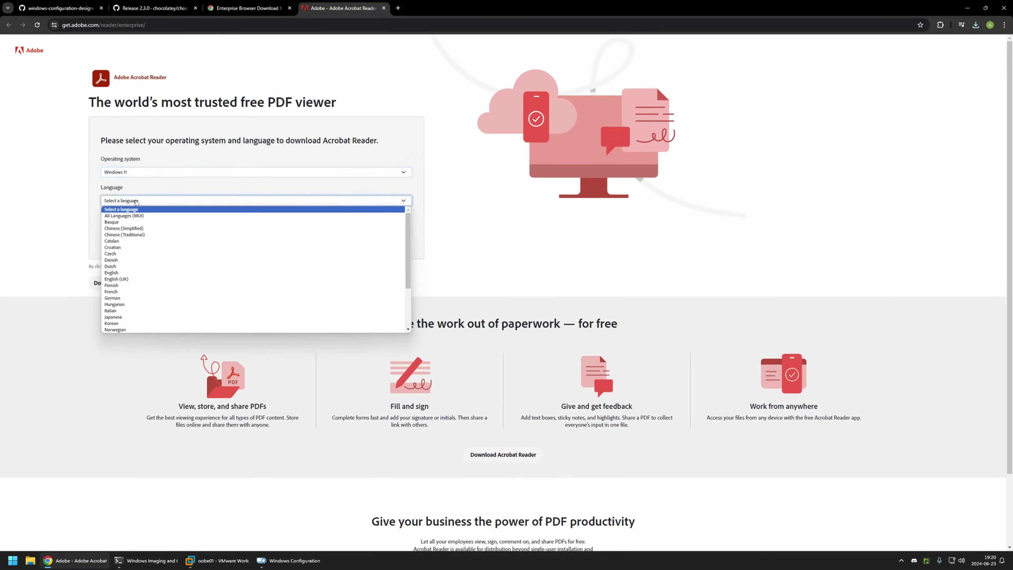
pyautogui.click(129, 272)
pyautogui.click(129, 228)
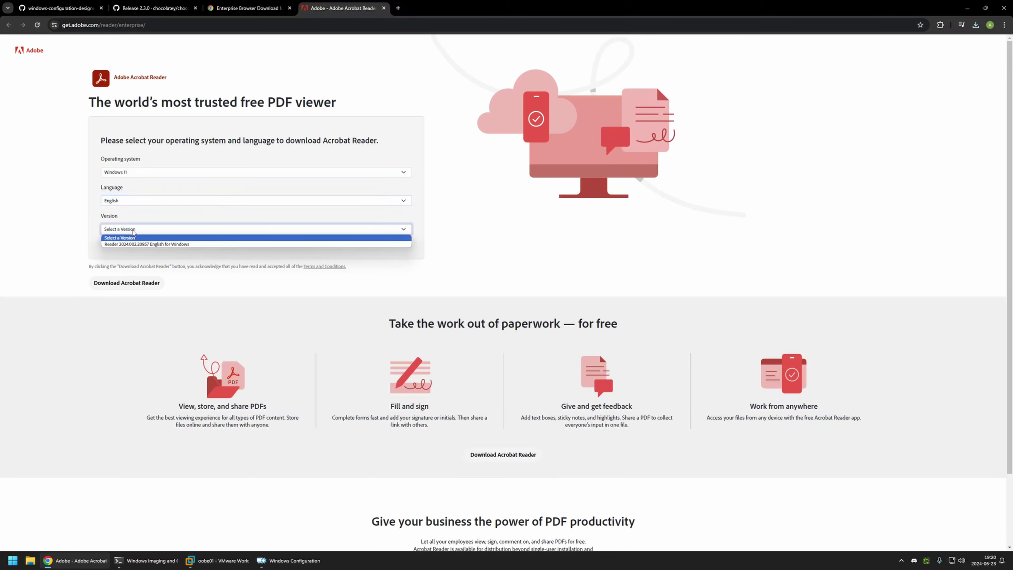
pyautogui.click(129, 244)
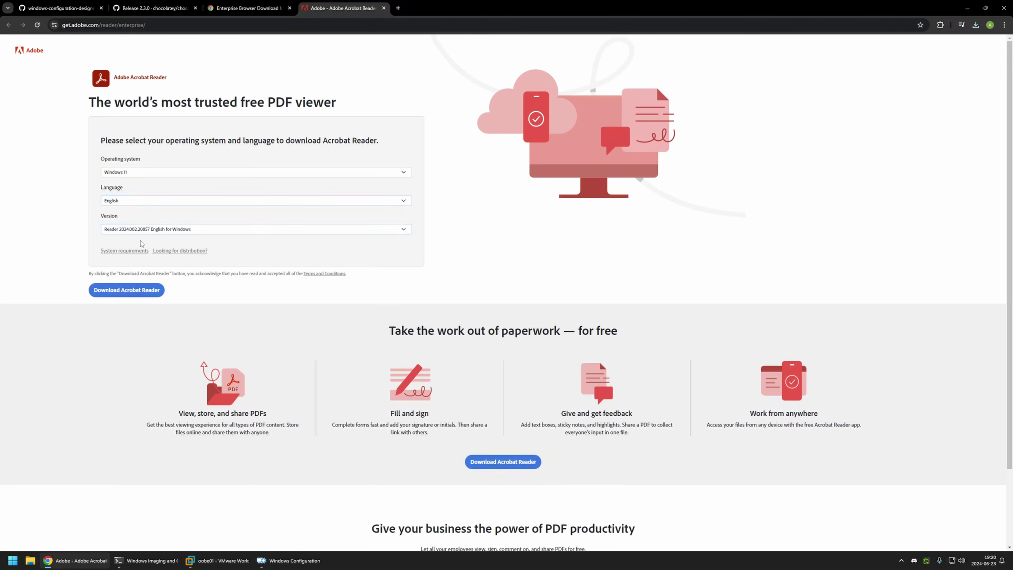
pyautogui.click(116, 295)
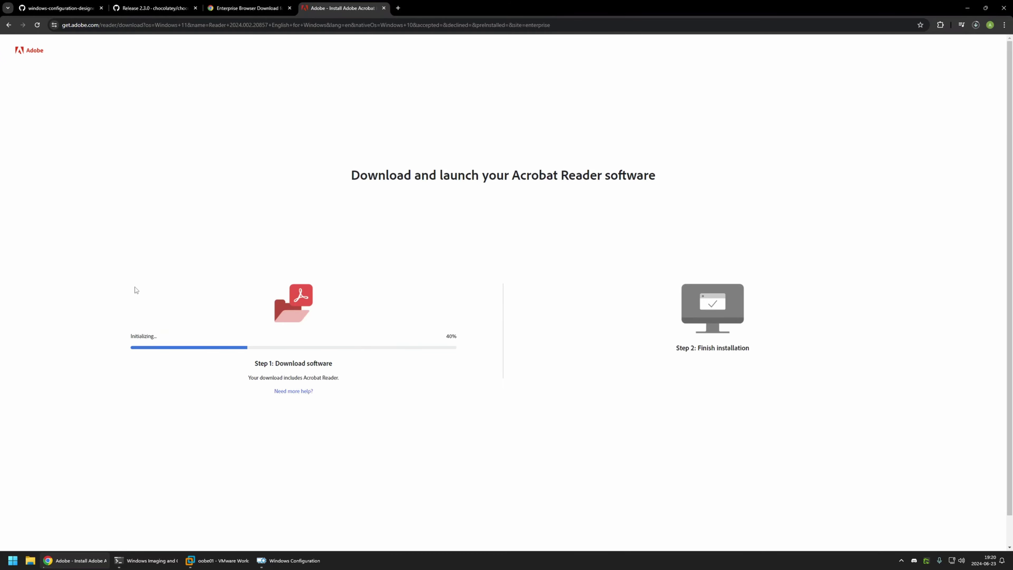
# Open the Downloads folder in File Explorer and refresh it to check the Chocolatey, Chrome and Acrobat Reader installers
pyautogui.rightClick(31, 558)
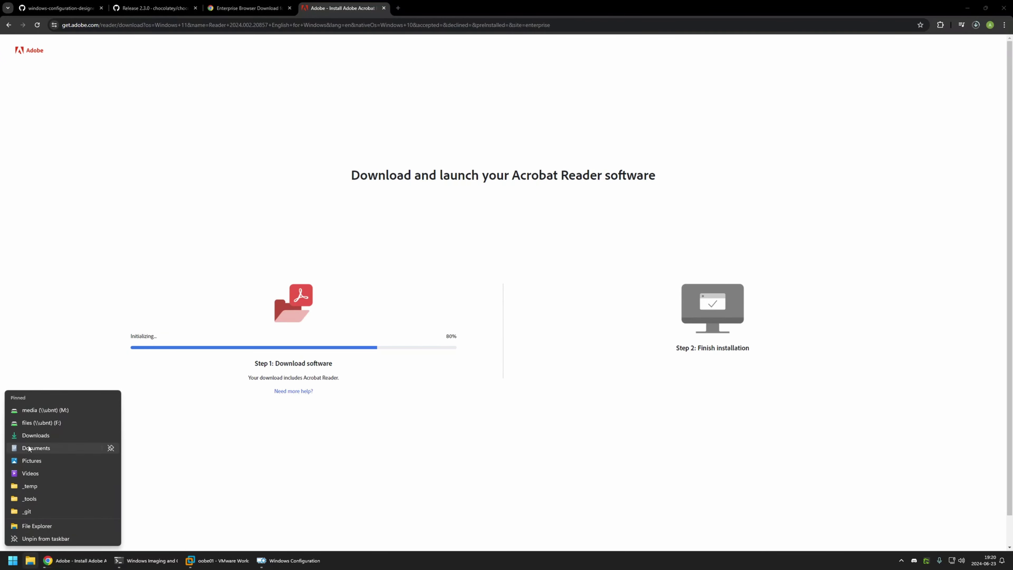
pyautogui.click(63, 438)
pyautogui.rightClick(362, 281)
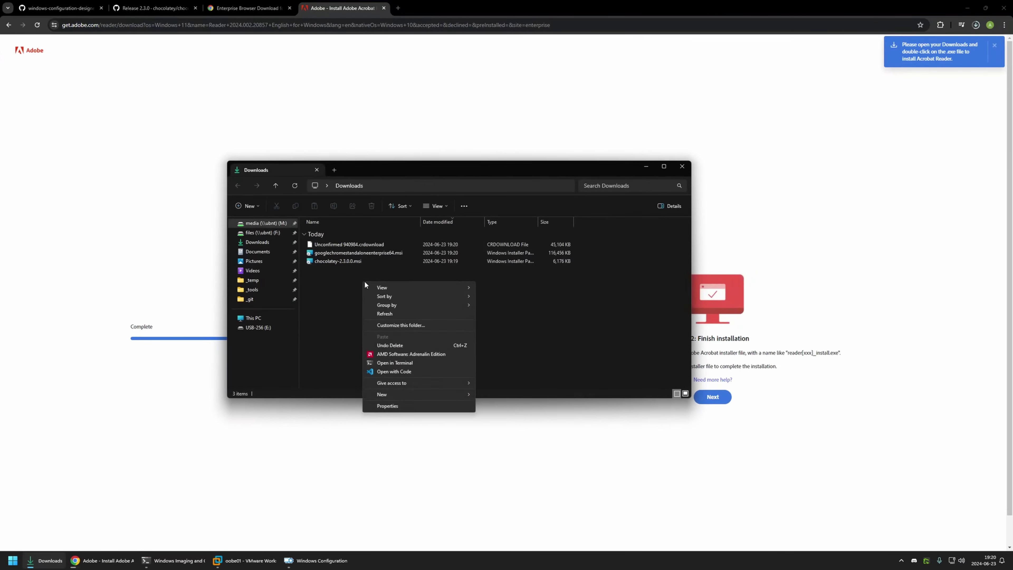
pyautogui.click(387, 314)
pyautogui.rightClick(358, 282)
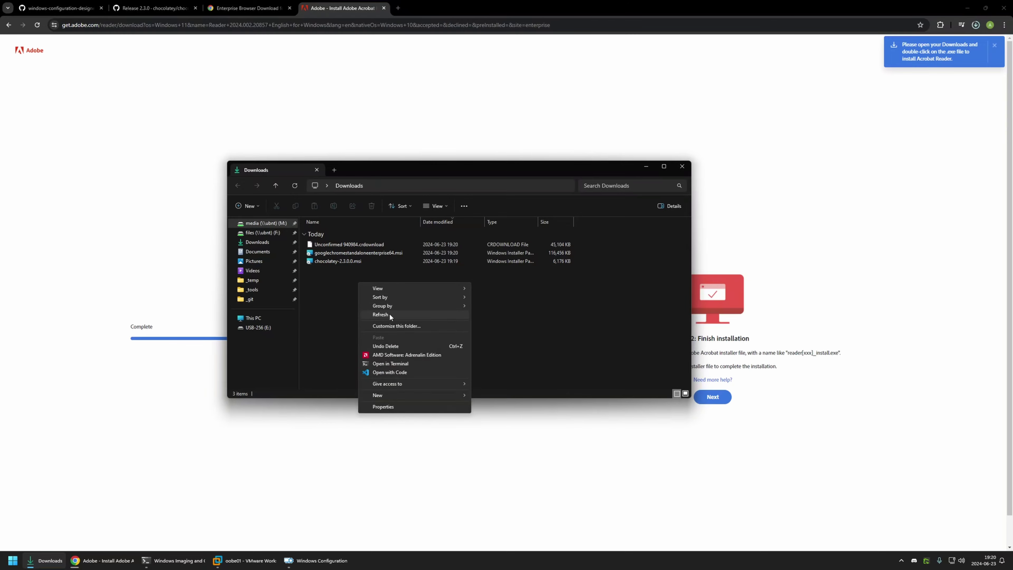
pyautogui.click(389, 314)
pyautogui.rightClick(360, 288)
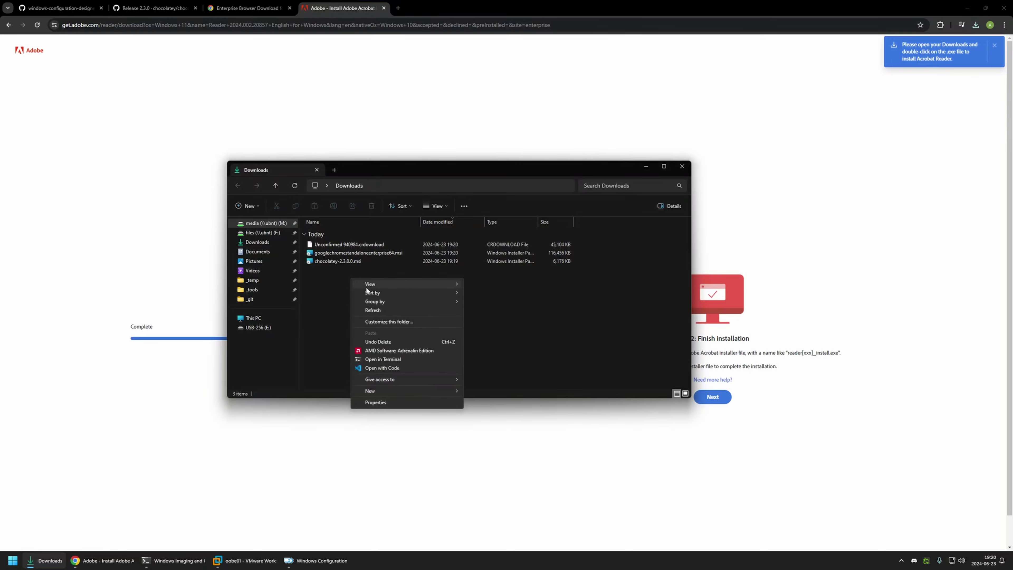
pyautogui.click(372, 310)
pyautogui.moveTo(366, 284); pyautogui.dragTo(336, 270)
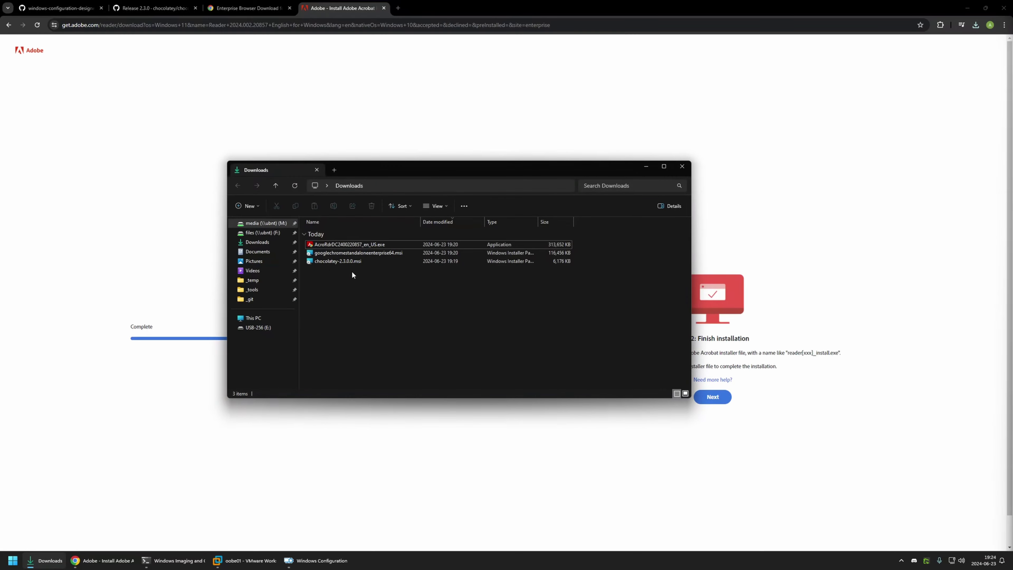
pyautogui.moveTo(351, 271); pyautogui.dragTo(300, 232)
pyautogui.click(332, 279)
# Return to the repository folder's PowerShell scripts in the browser and open oobe-setup.ps1 in a new tab
pyautogui.click(60, 8)
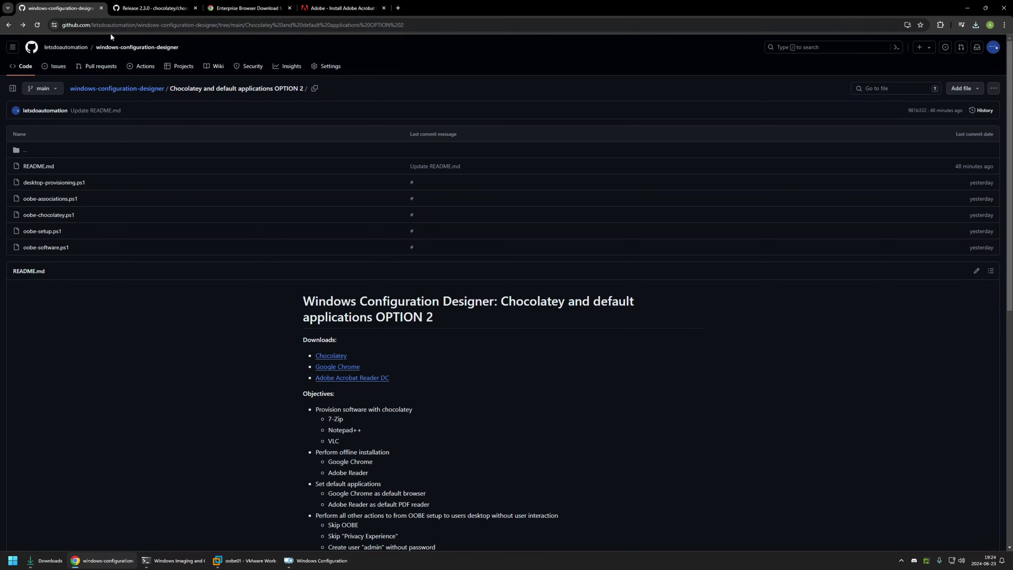
pyautogui.moveTo(122, 240)
pyautogui.mouseDown()
pyautogui.moveTo(55, 225)
pyautogui.moveTo(16, 184)
pyautogui.moveTo(126, 241)
pyautogui.mouseUp()
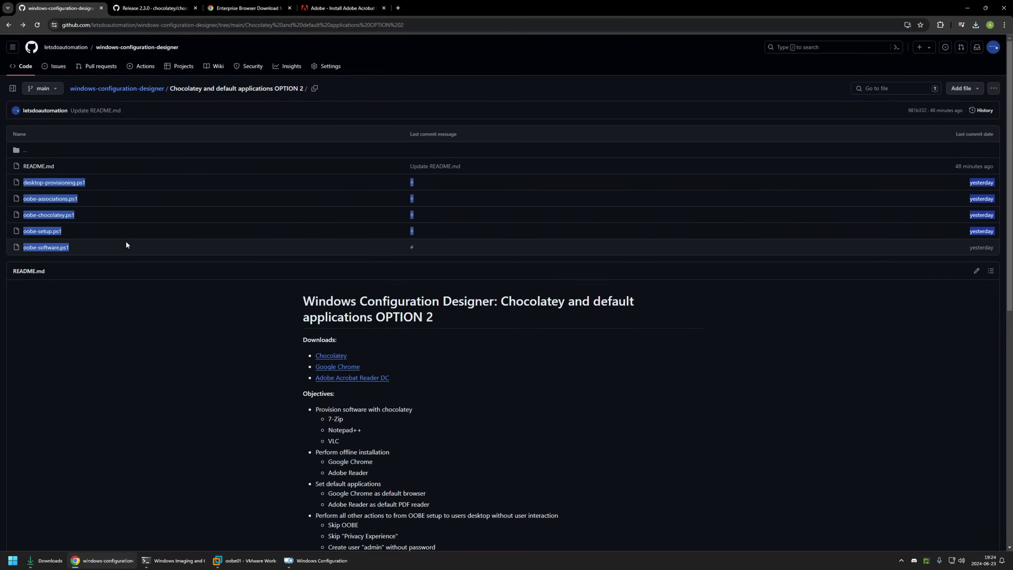
pyautogui.click(92, 256)
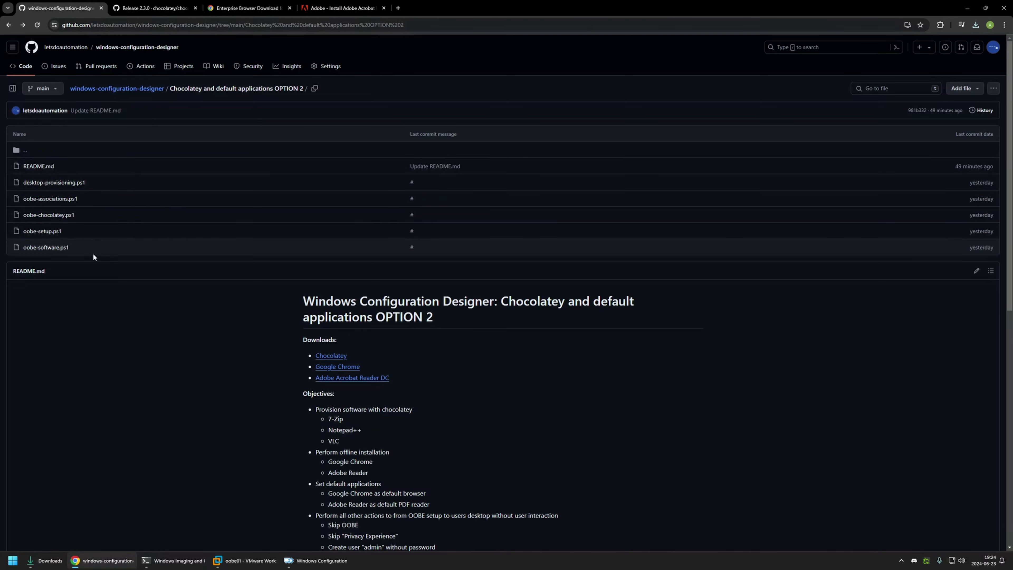
pyautogui.middleClick(42, 231)
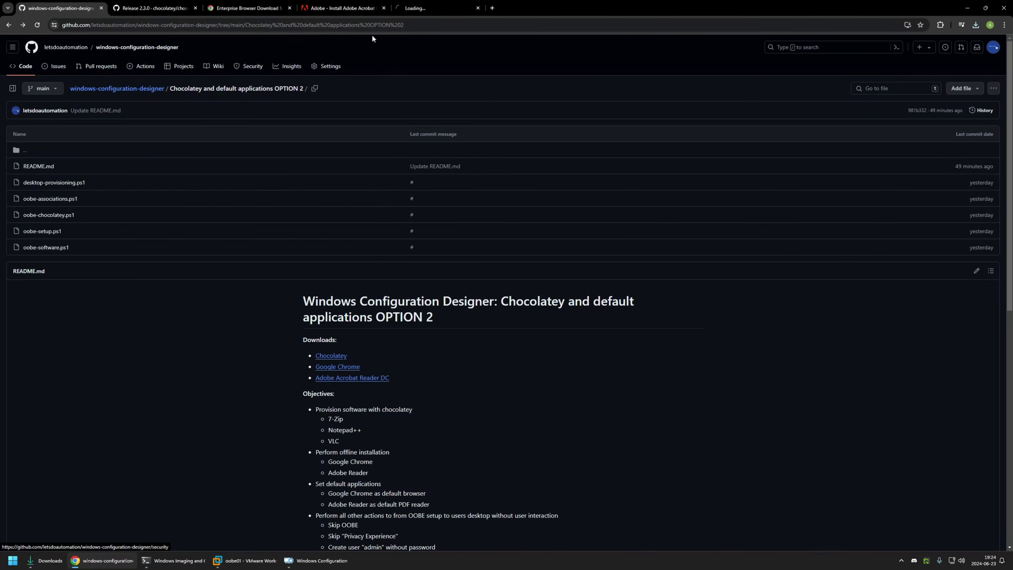
pyautogui.click(438, 8)
# Examine the first part of oobe-setup.ps1: the called OOBE scripts, provisioning folder preparation, file copying and the oobe-software.ps1 call
pyautogui.scroll(-1, 373, 192)
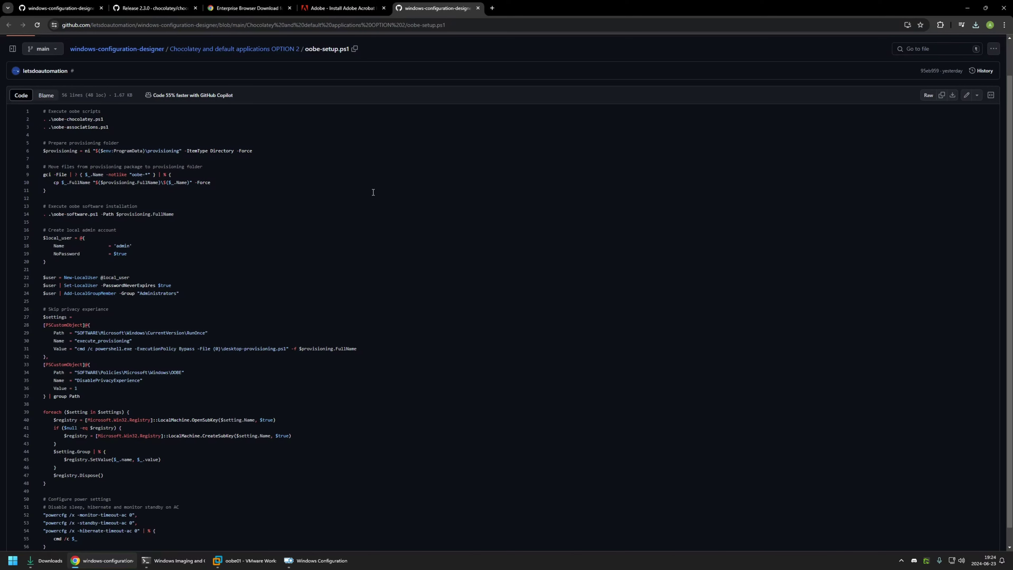
pyautogui.scroll(1, 373, 192)
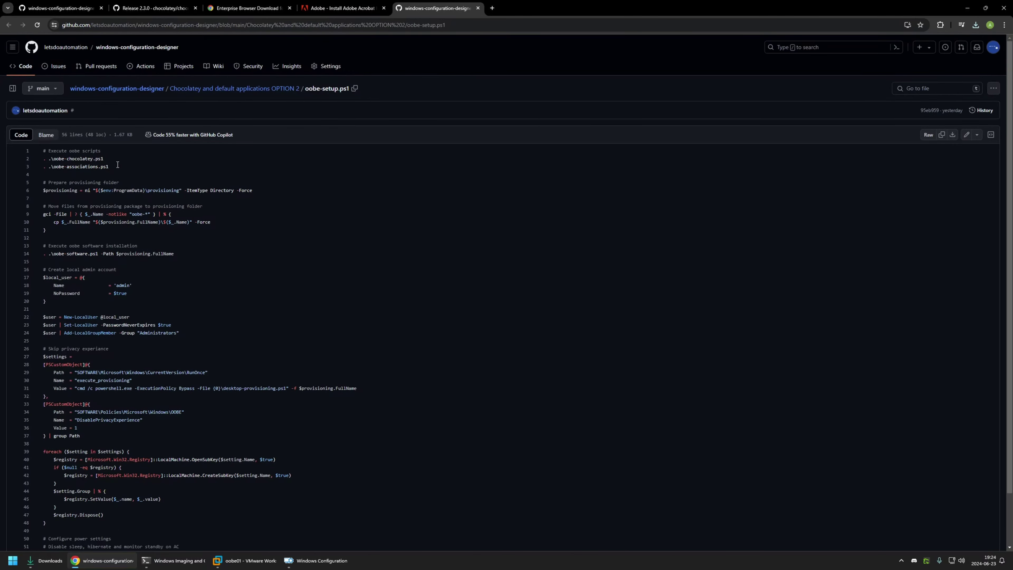
pyautogui.moveTo(51, 158); pyautogui.dragTo(112, 168)
pyautogui.moveTo(44, 191); pyautogui.dragTo(98, 238)
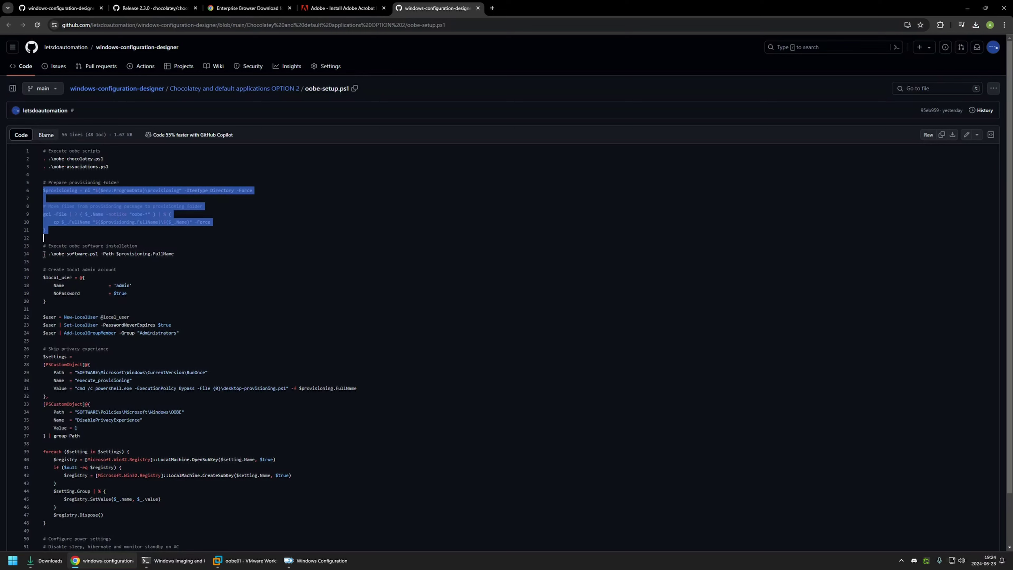
pyautogui.moveTo(44, 254); pyautogui.dragTo(171, 253)
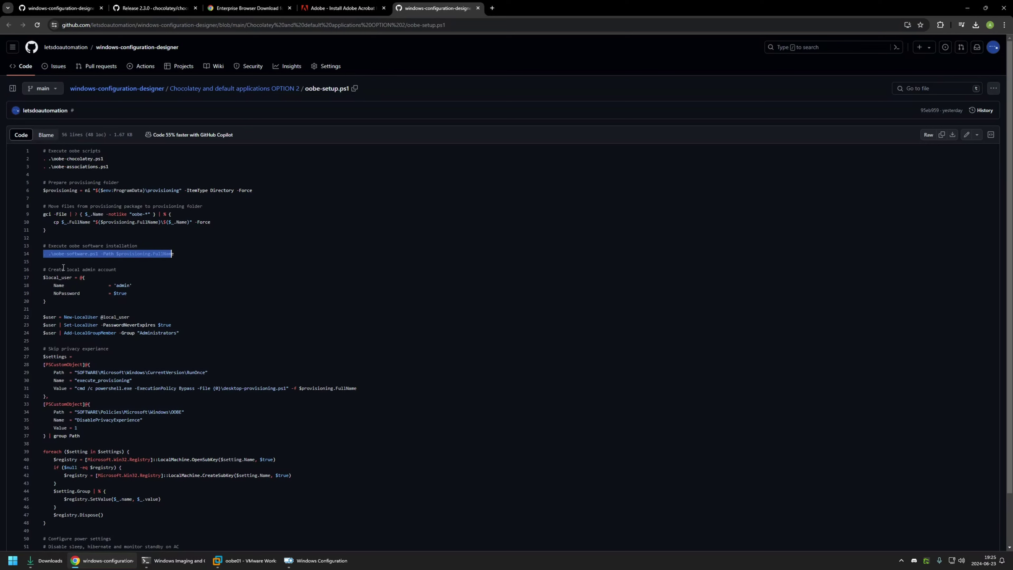
pyautogui.moveTo(56, 253); pyautogui.dragTo(114, 254)
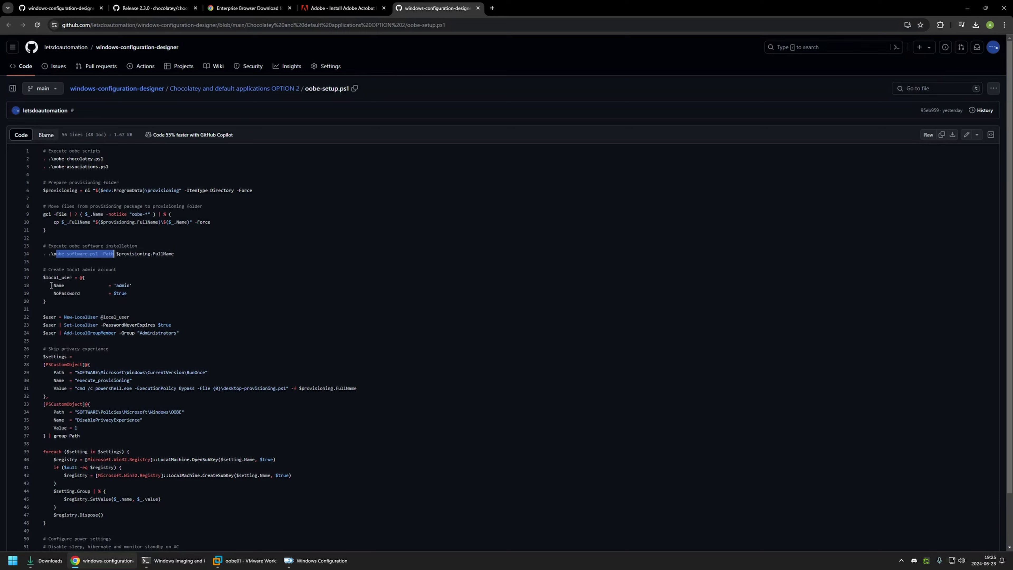
# Examine the rest of oobe-setup.ps1: local admin account creation, the RunOnce and DisablePrivacyExperience registry settings, and the power settings
pyautogui.moveTo(44, 277); pyautogui.dragTo(180, 335)
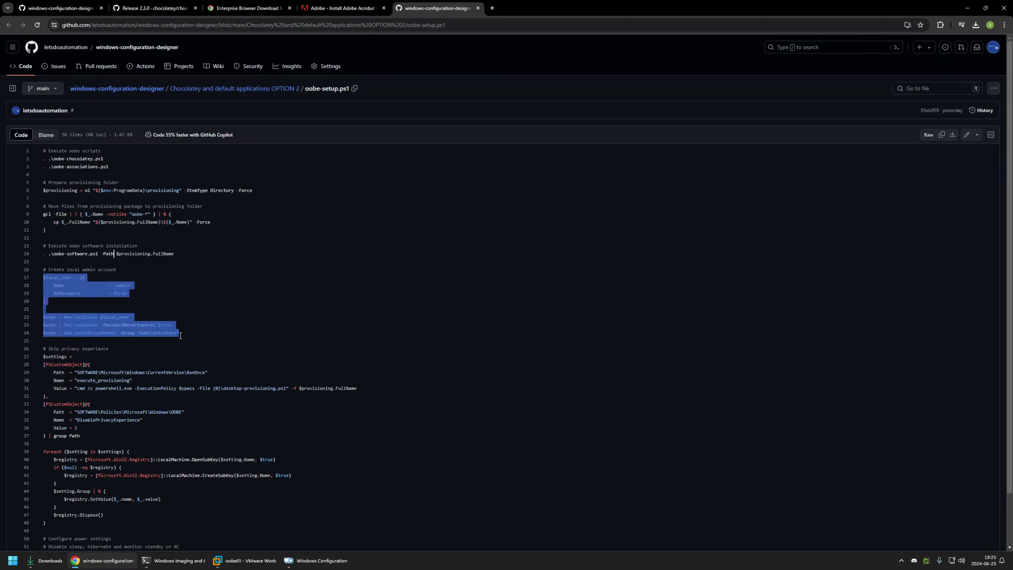
pyautogui.moveTo(44, 357); pyautogui.dragTo(115, 398)
pyautogui.click(142, 395)
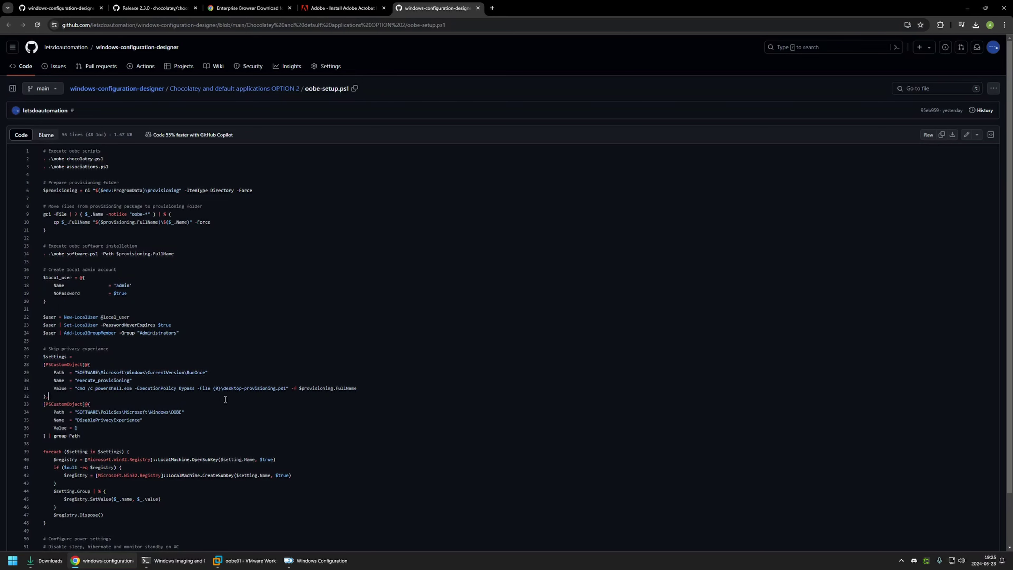
pyautogui.moveTo(284, 388); pyautogui.dragTo(218, 386)
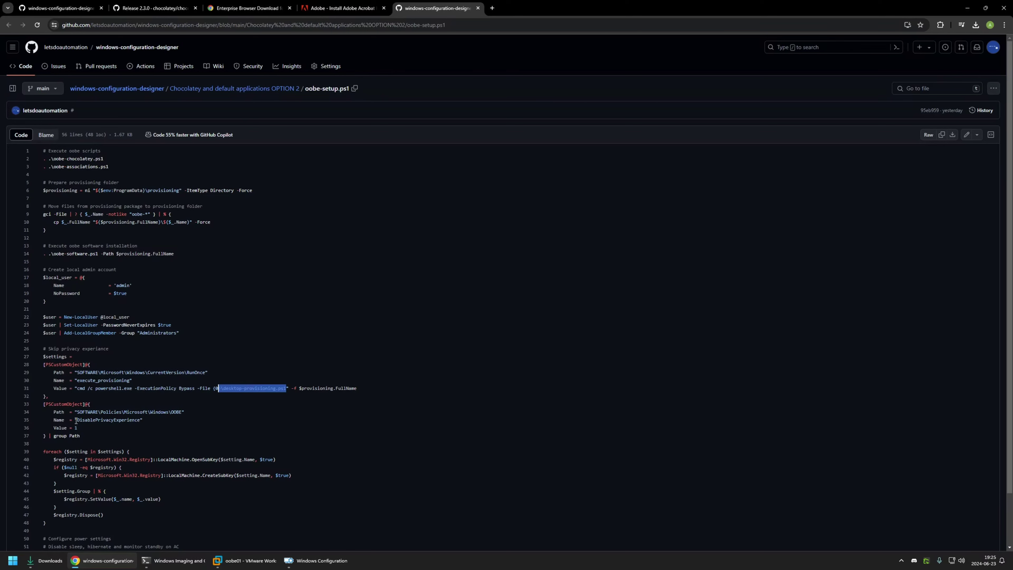
pyautogui.moveTo(76, 420); pyautogui.dragTo(132, 421)
pyautogui.scroll(-1, 185, 463)
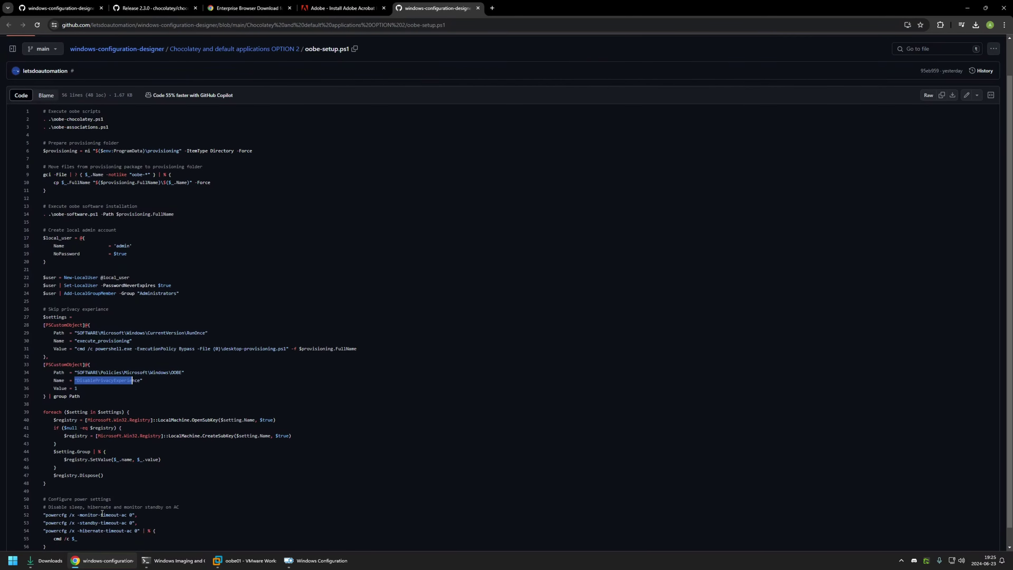
pyautogui.scroll(-1, 102, 513)
pyautogui.moveTo(58, 527); pyautogui.dragTo(35, 495)
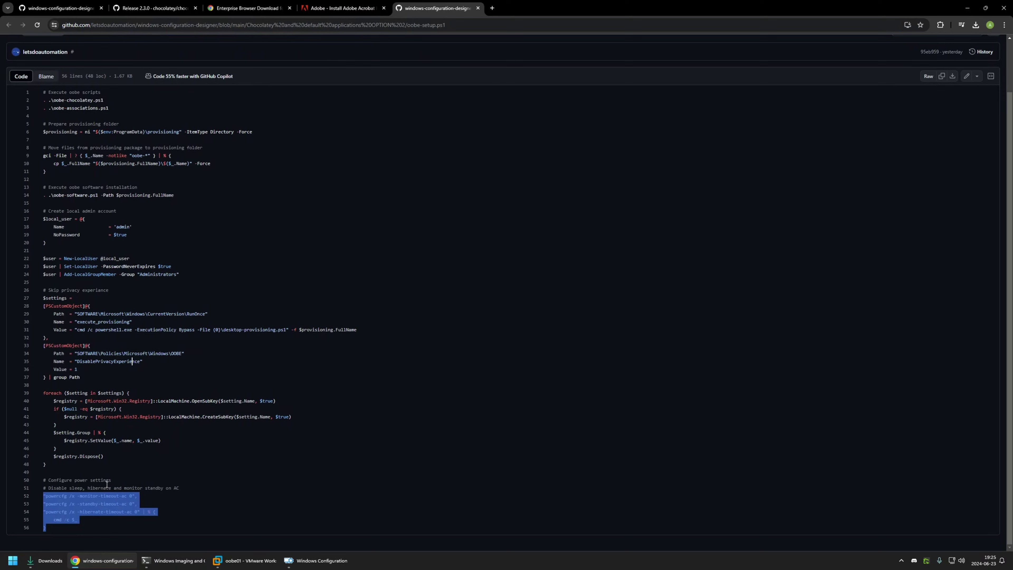
pyautogui.scroll(2, 106, 484)
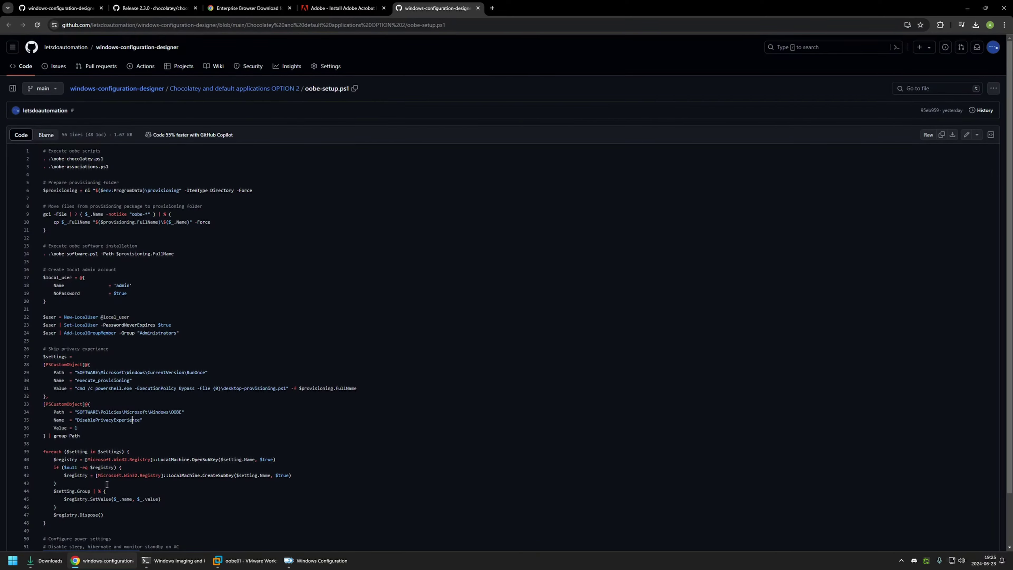
# Download oobe-setup.ps1 and open oobe-software.ps1 from the repository folder in a new tab
pyautogui.click(952, 135)
pyautogui.hotkey('ctrl', 'Tab')
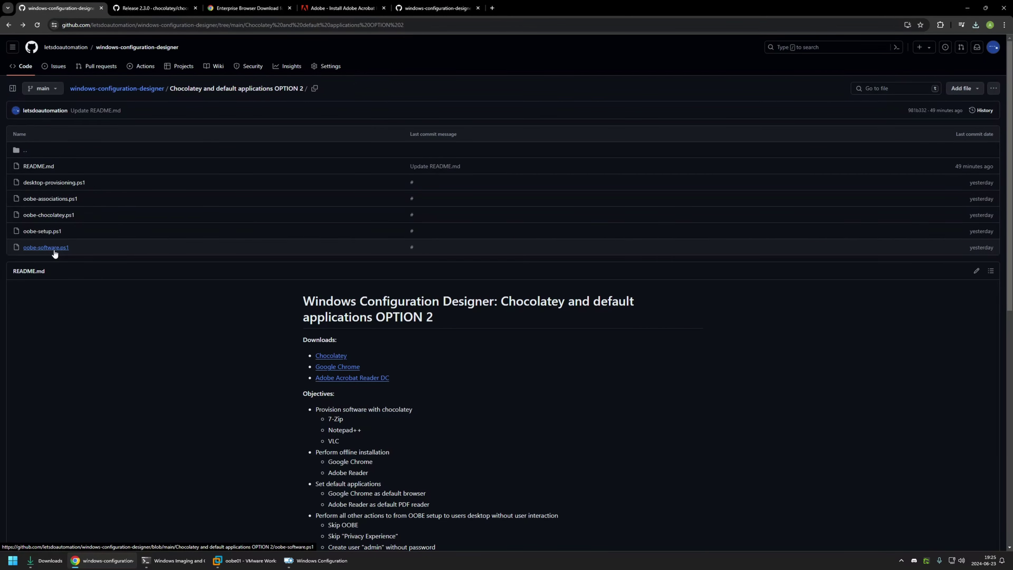
pyautogui.keyDown('ctrl'); pyautogui.keyDown('shift'); pyautogui.click(60, 248); pyautogui.keyUp('shift'); pyautogui.keyUp('ctrl')
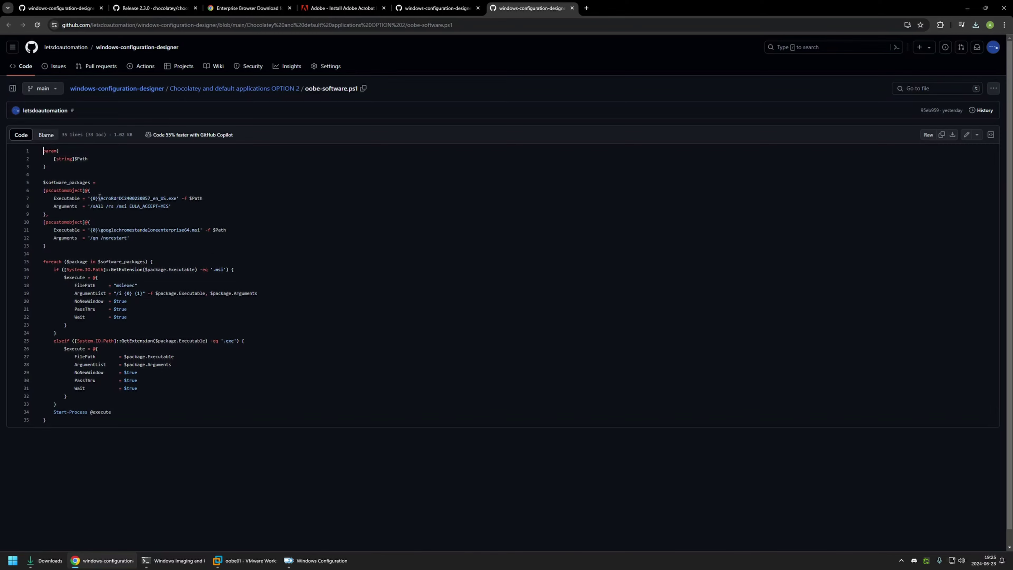
# Examine the Acrobat Reader and Google Chrome installer file names in the software packages list of oobe-software.ps1
pyautogui.moveTo(98, 198); pyautogui.dragTo(140, 199)
pyautogui.moveTo(100, 231); pyautogui.dragTo(138, 231)
pyautogui.moveTo(101, 198); pyautogui.dragTo(178, 199)
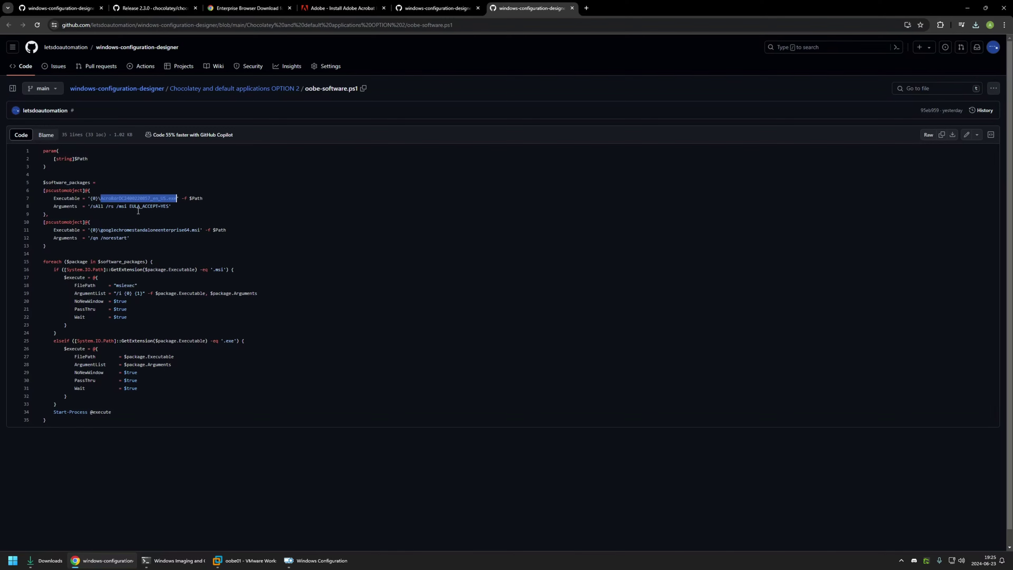
# Examine the Acrobat Reader install arguments, the software packages list and the foreach installation loop in oobe-software.ps1
pyautogui.click(122, 198)
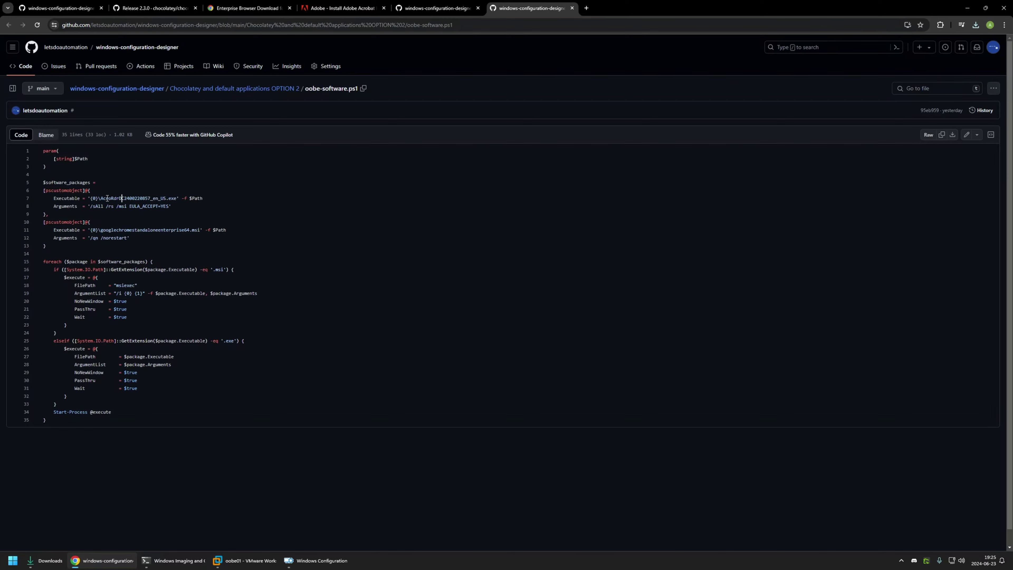
pyautogui.moveTo(106, 199); pyautogui.dragTo(148, 199)
pyautogui.click(140, 199)
pyautogui.moveTo(90, 206); pyautogui.dragTo(166, 205)
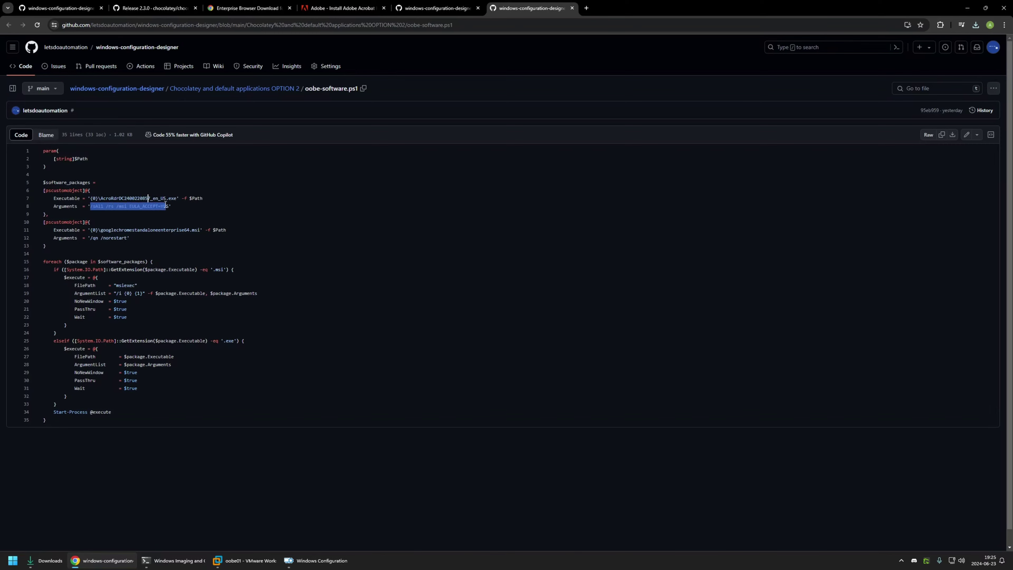
pyautogui.click(166, 206)
pyautogui.moveTo(46, 246); pyautogui.dragTo(37, 189)
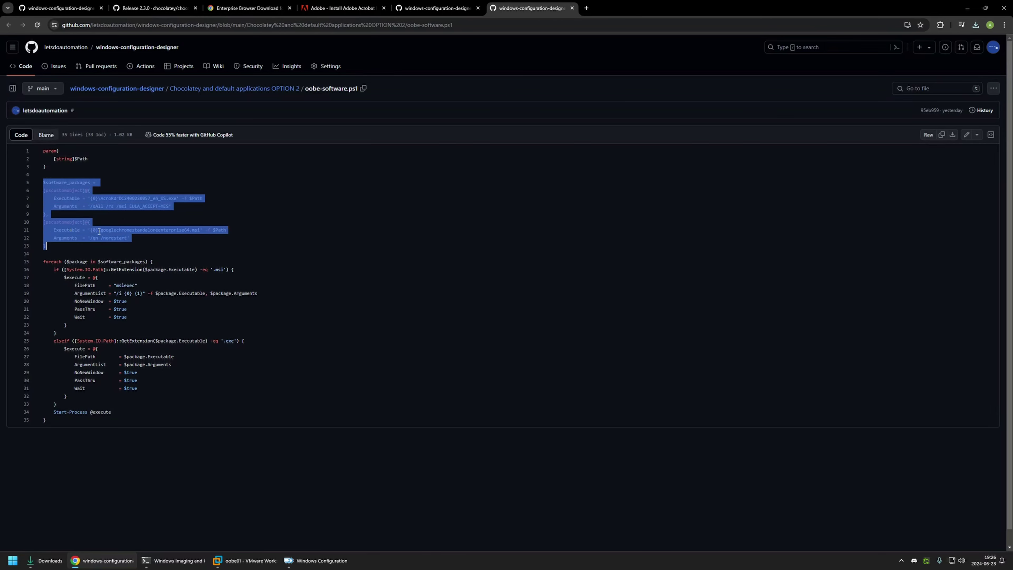
pyautogui.click(100, 245)
pyautogui.moveTo(64, 420); pyautogui.dragTo(42, 260)
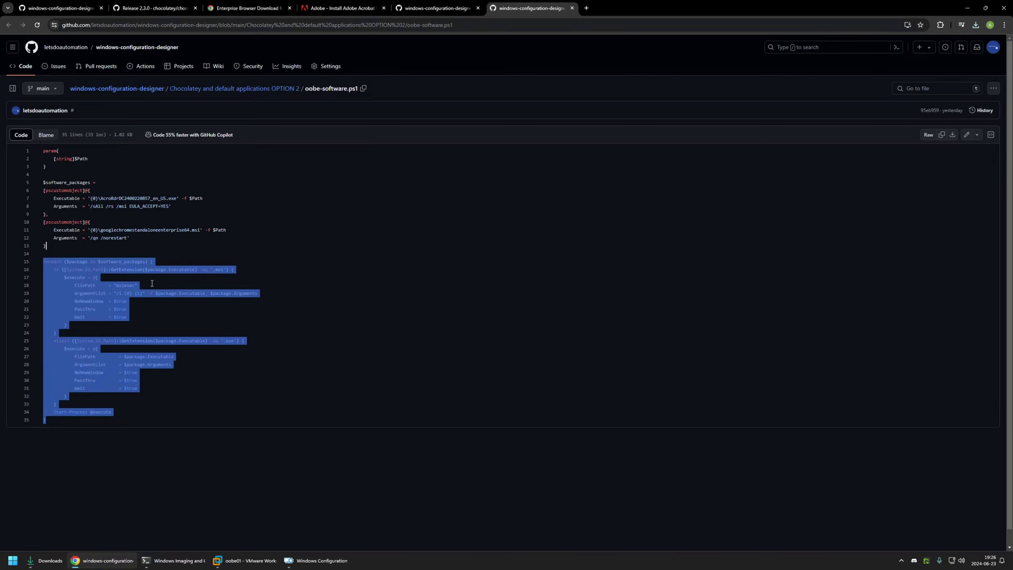
pyautogui.click(140, 238)
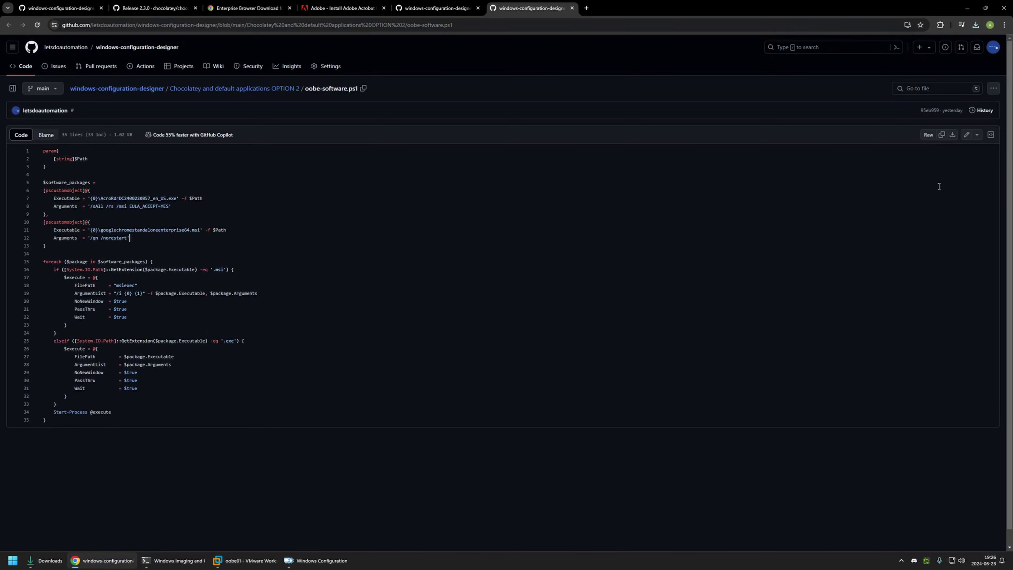
# Download oobe-software.ps1 and open oobe-chocolatey.ps1 from the repository folder in a new tab
pyautogui.click(953, 134)
pyautogui.click(236, 88)
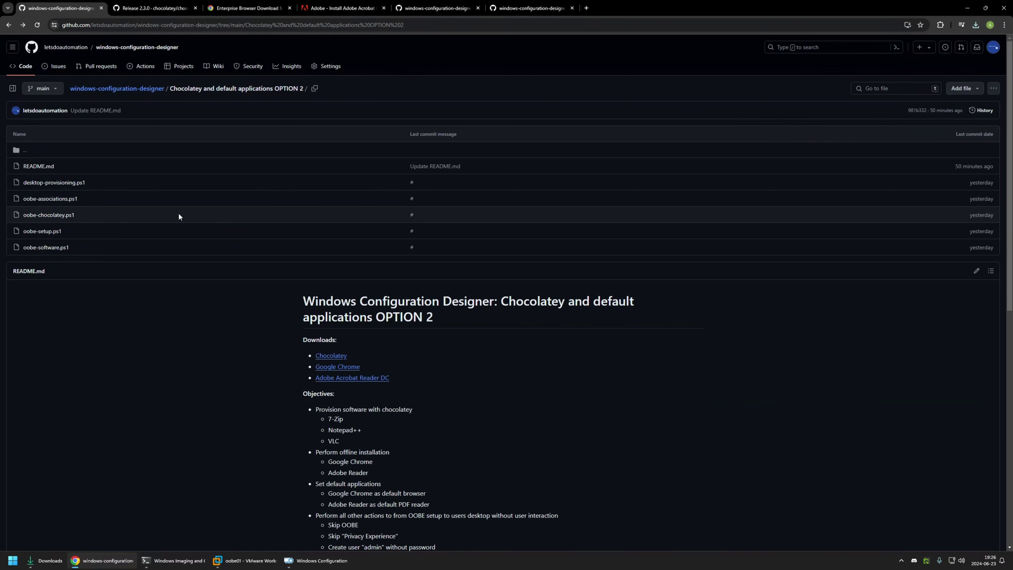
pyautogui.middleClick(59, 216)
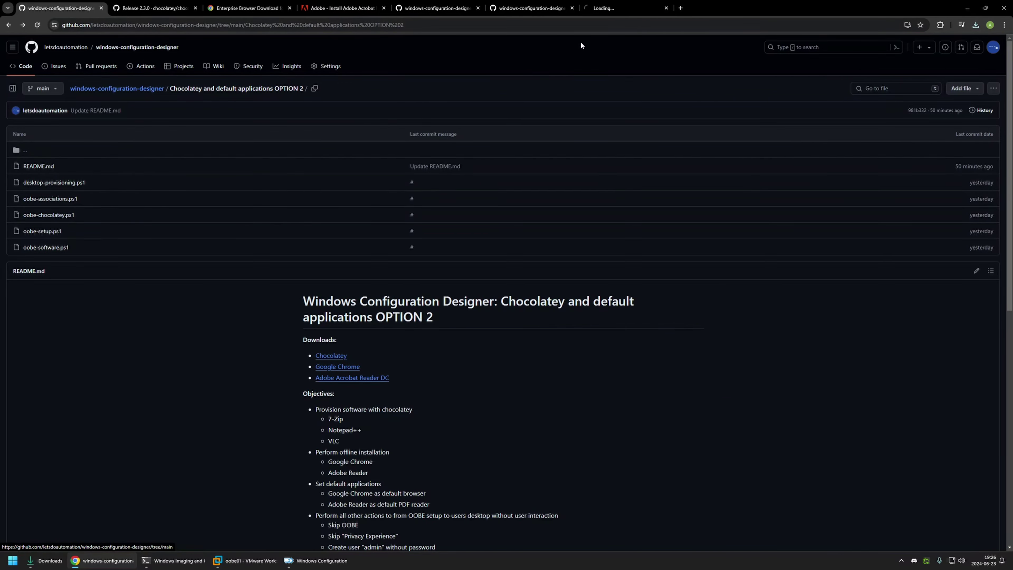
pyautogui.click(614, 7)
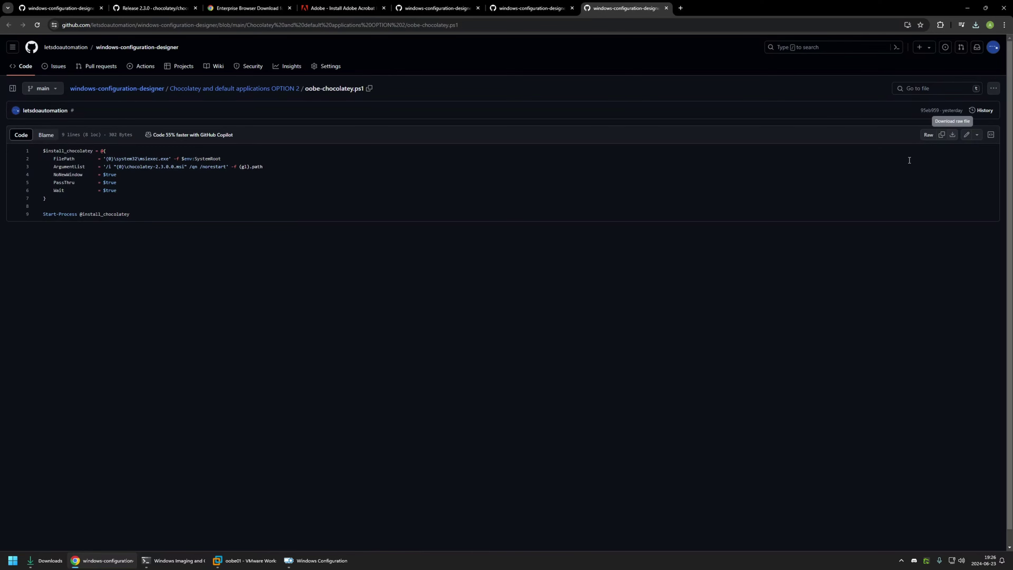
# Open oobe-associations.ps1 from the repository folder in a new tab and examine its Google Chrome and Adobe Acrobat Reader associations
pyautogui.click(60, 8)
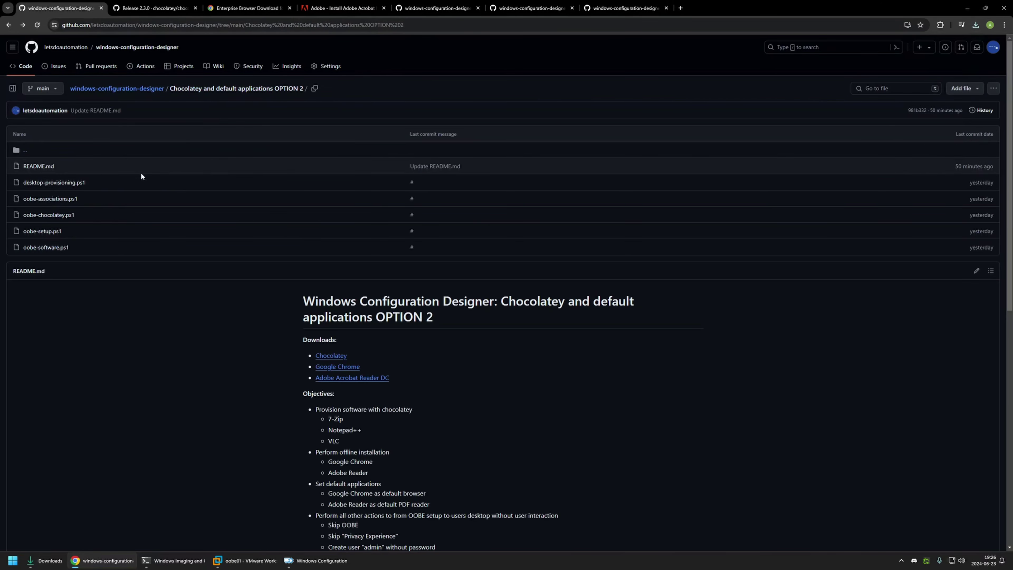
pyautogui.middleClick(68, 198)
pyautogui.click(697, 4)
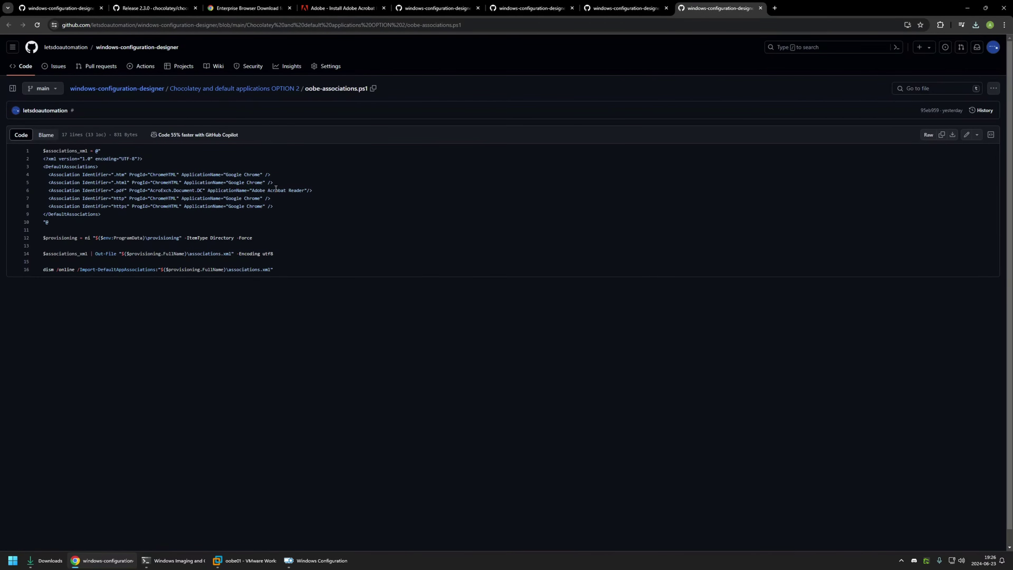
pyautogui.moveTo(139, 174); pyautogui.dragTo(271, 175)
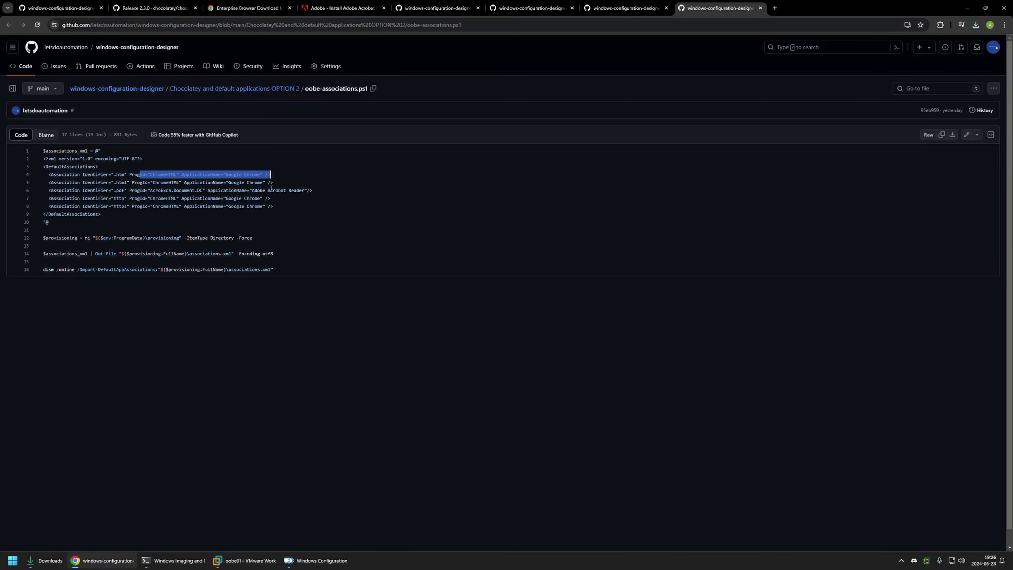
pyautogui.moveTo(150, 190); pyautogui.dragTo(300, 193)
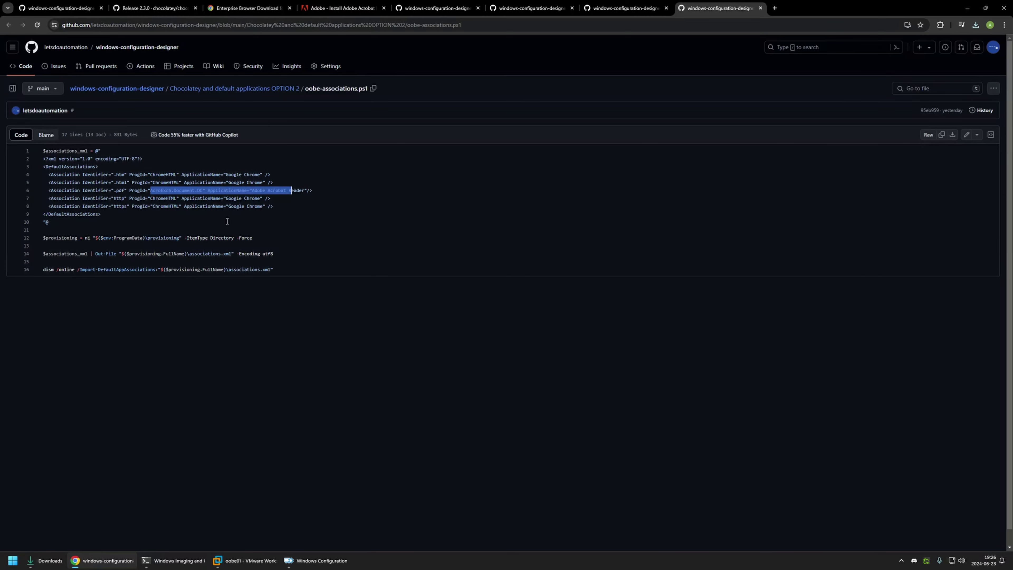
# Download oobe-associations.ps1 and open desktop-provisioning.ps1 from the repository folder
pyautogui.click(956, 145)
pyautogui.click(76, 8)
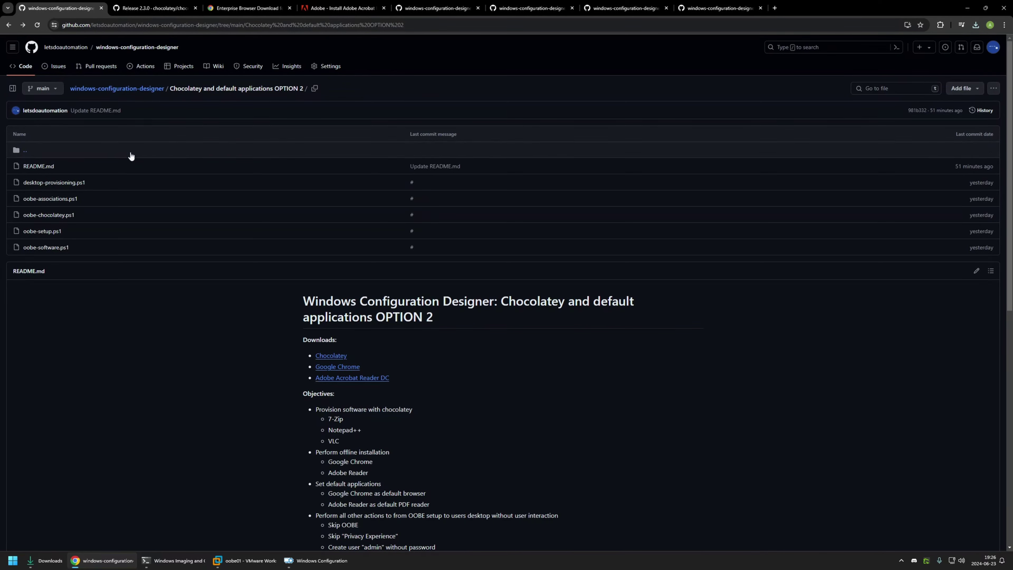
pyautogui.click(48, 182)
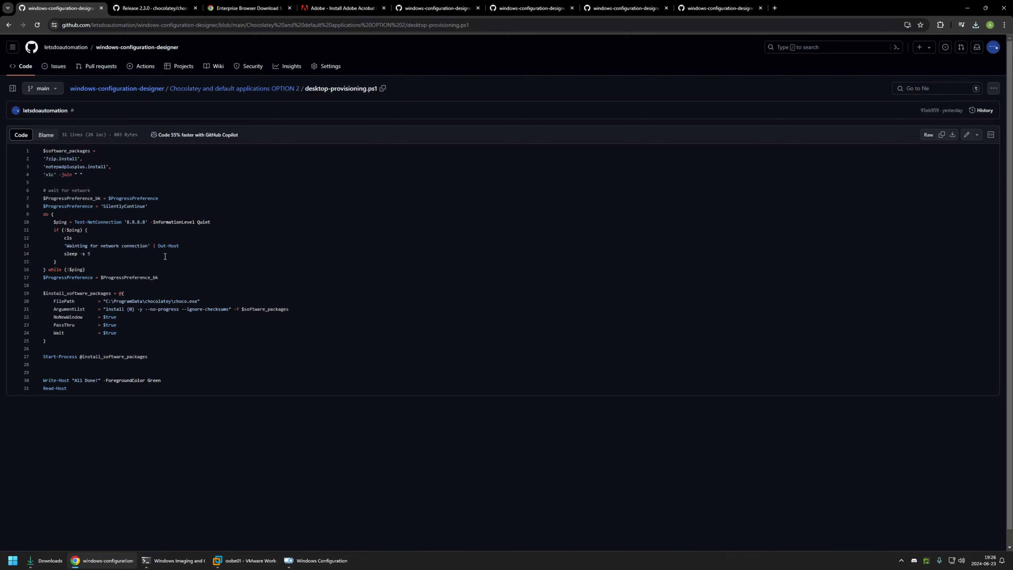
# Examine the package list, network wait loop, Chocolatey install block and closing lines of desktop-provisioning.ps1, and download the script
pyautogui.moveTo(88, 175); pyautogui.dragTo(44, 157)
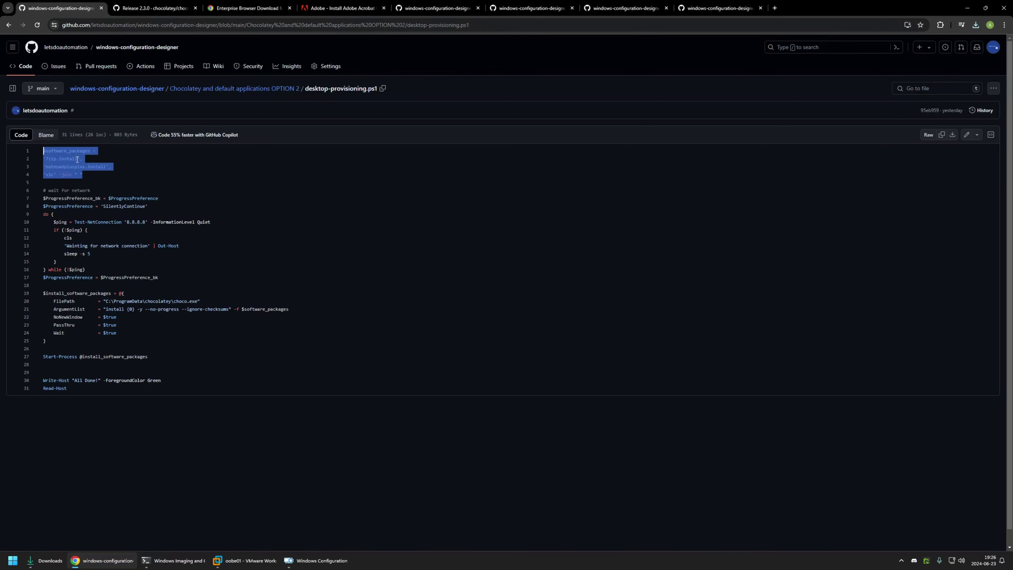
pyautogui.moveTo(48, 159)
pyautogui.mouseDown()
pyautogui.moveTo(73, 159)
pyautogui.moveTo(49, 171)
pyautogui.moveTo(59, 175)
pyautogui.mouseUp()
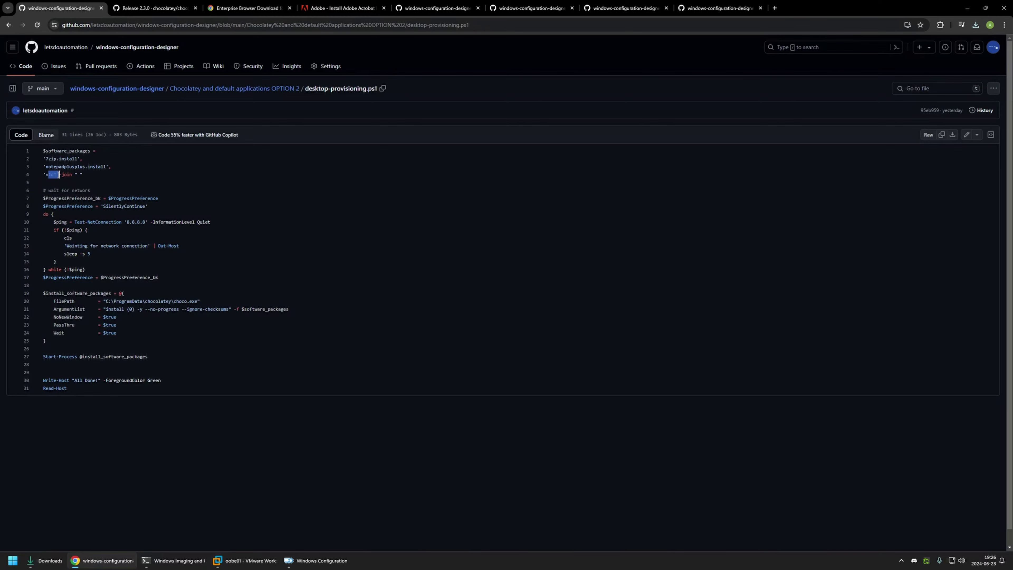
pyautogui.moveTo(158, 278); pyautogui.dragTo(35, 200)
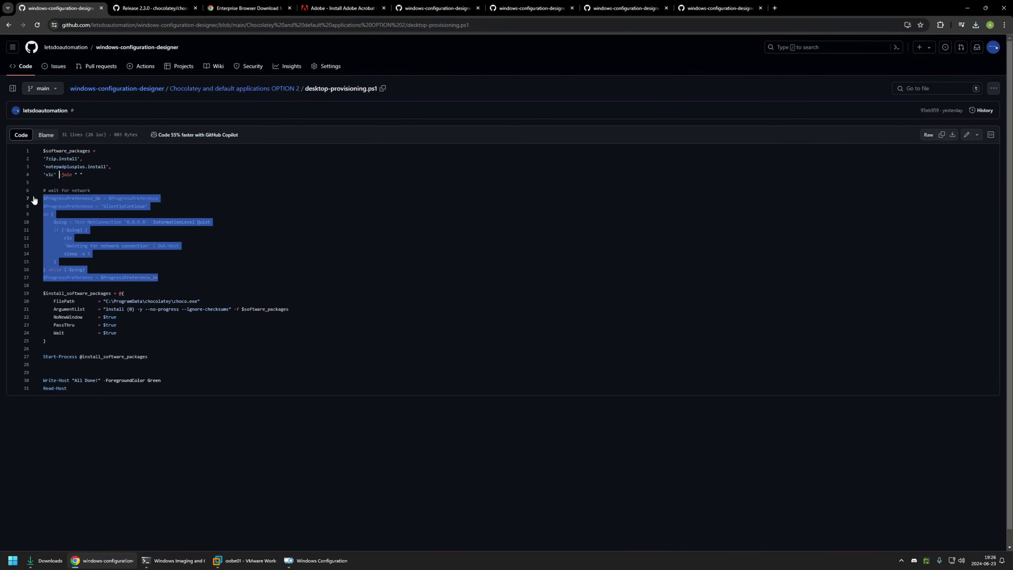
pyautogui.moveTo(157, 357); pyautogui.dragTo(30, 295)
pyautogui.click(79, 174)
pyautogui.moveTo(79, 174); pyautogui.dragTo(48, 163)
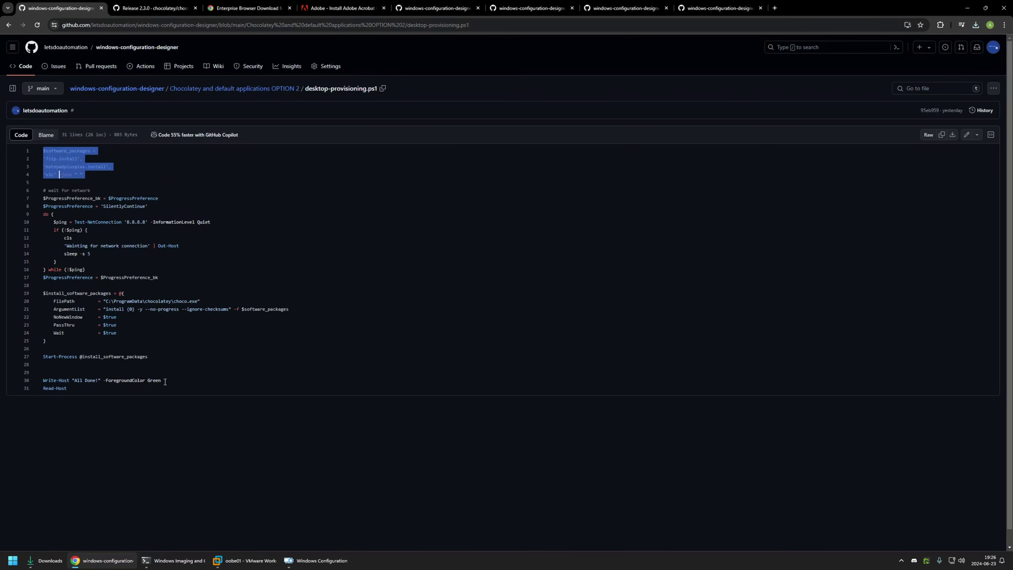
pyautogui.moveTo(160, 380); pyautogui.dragTo(42, 388)
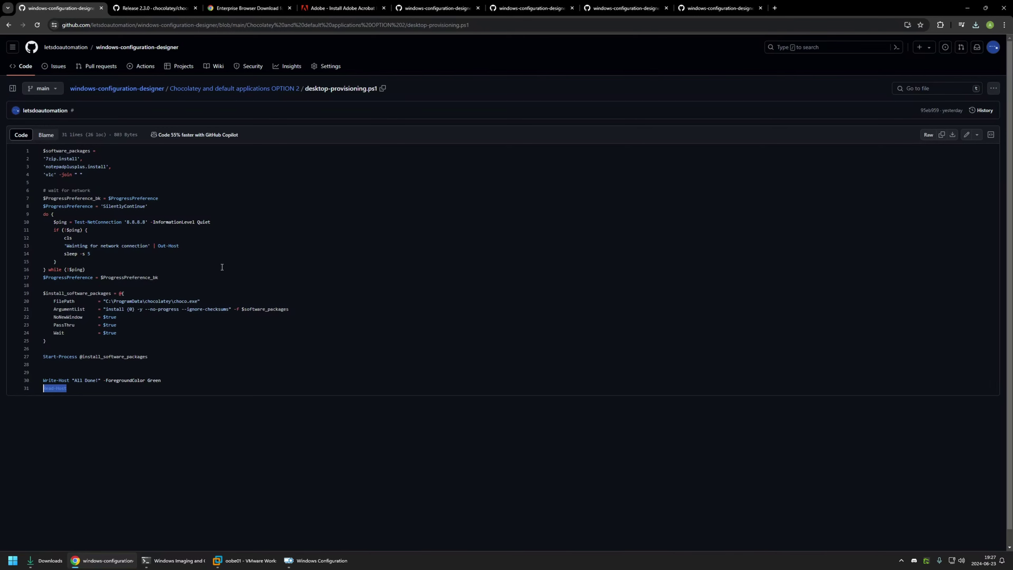
pyautogui.moveTo(148, 356); pyautogui.dragTo(57, 190)
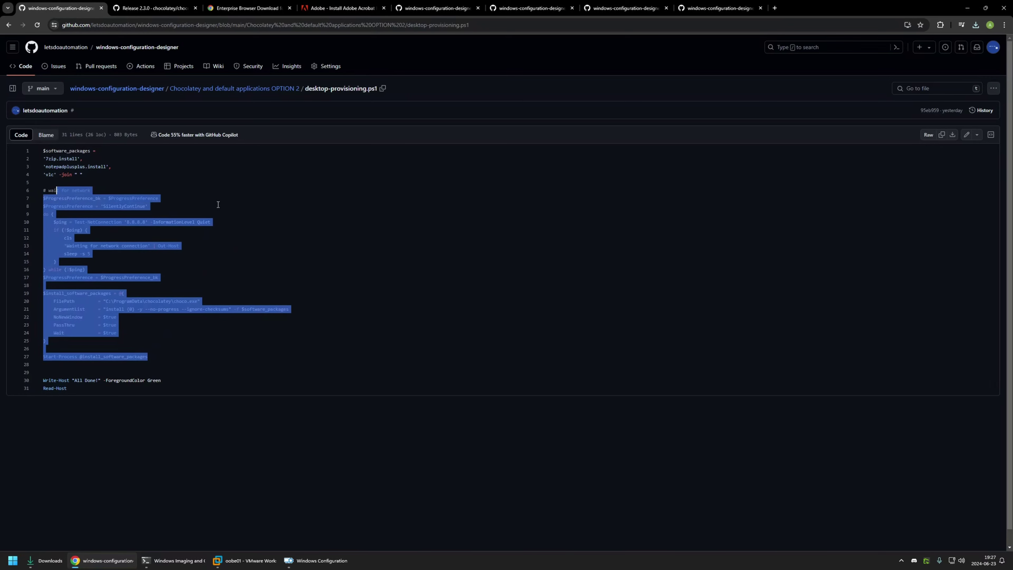
pyautogui.click(218, 204)
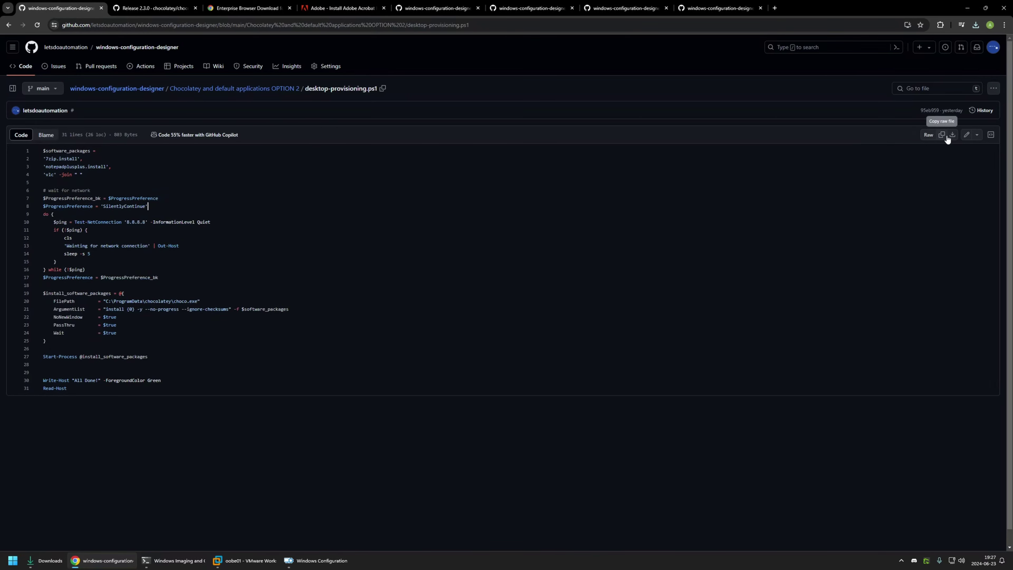
pyautogui.click(952, 134)
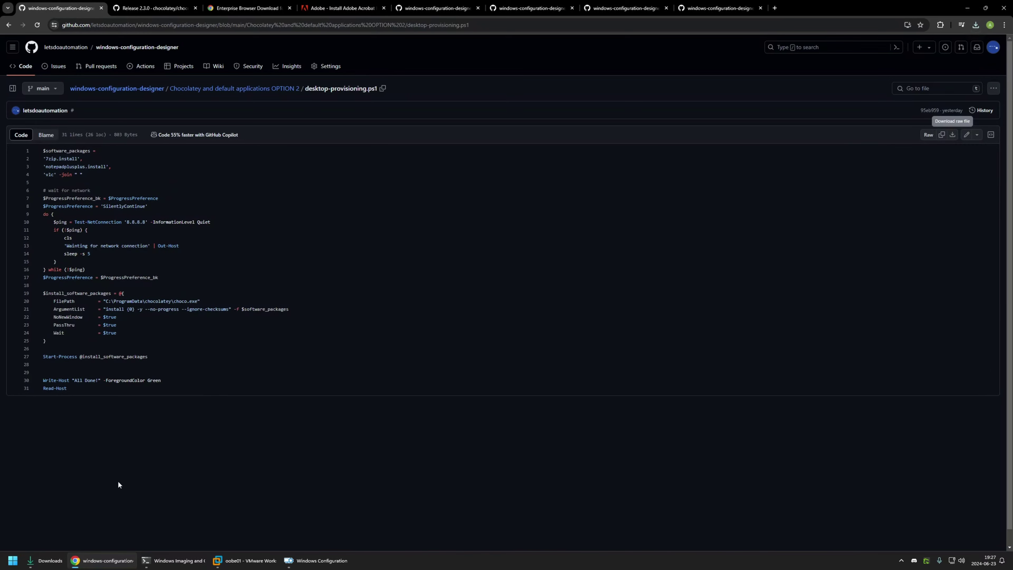
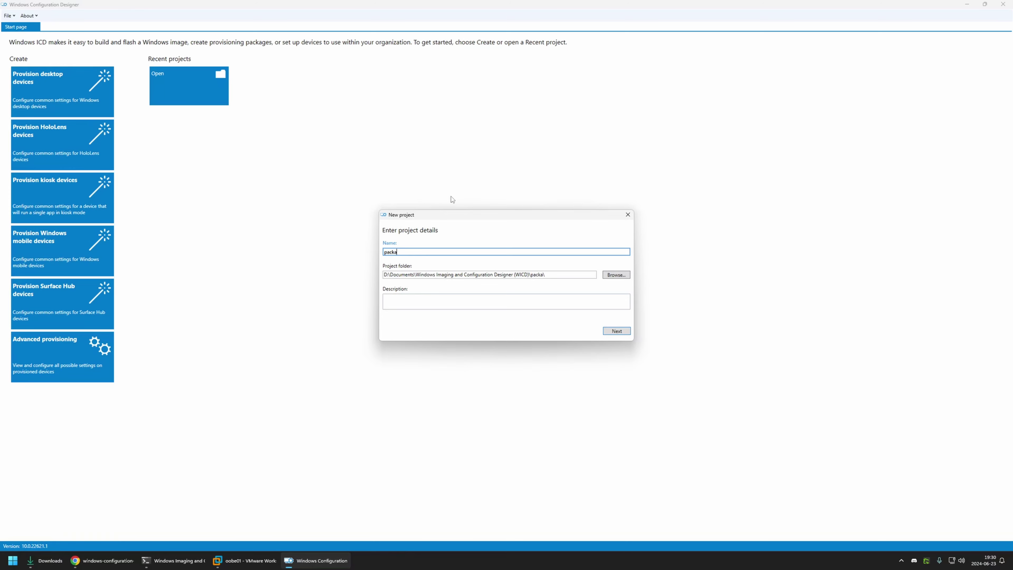
# In Windows Configuration Designer, create the provisioning package project named package with settings for All Windows desktop editions
pyautogui.click(616, 331)
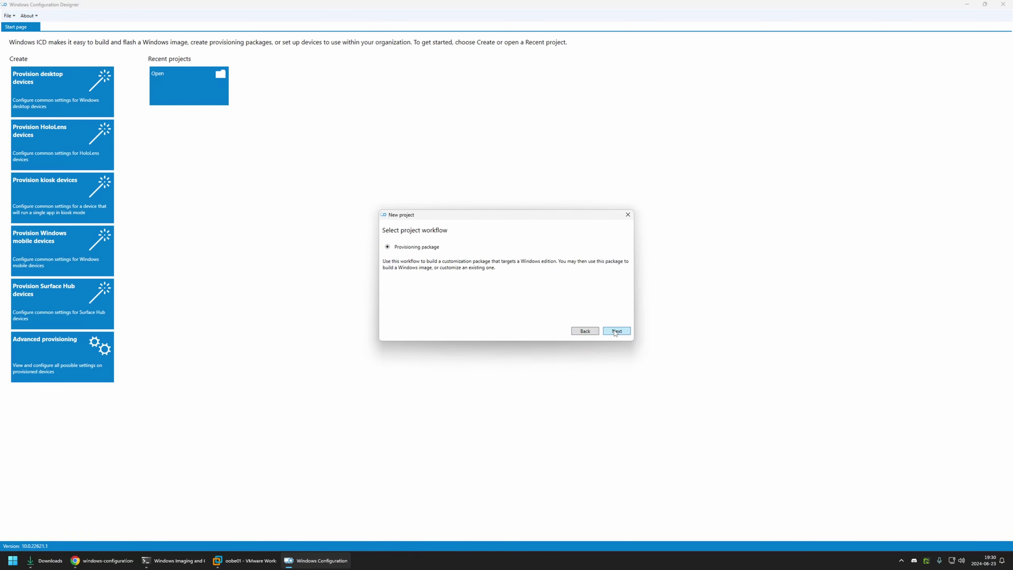
pyautogui.click(616, 331)
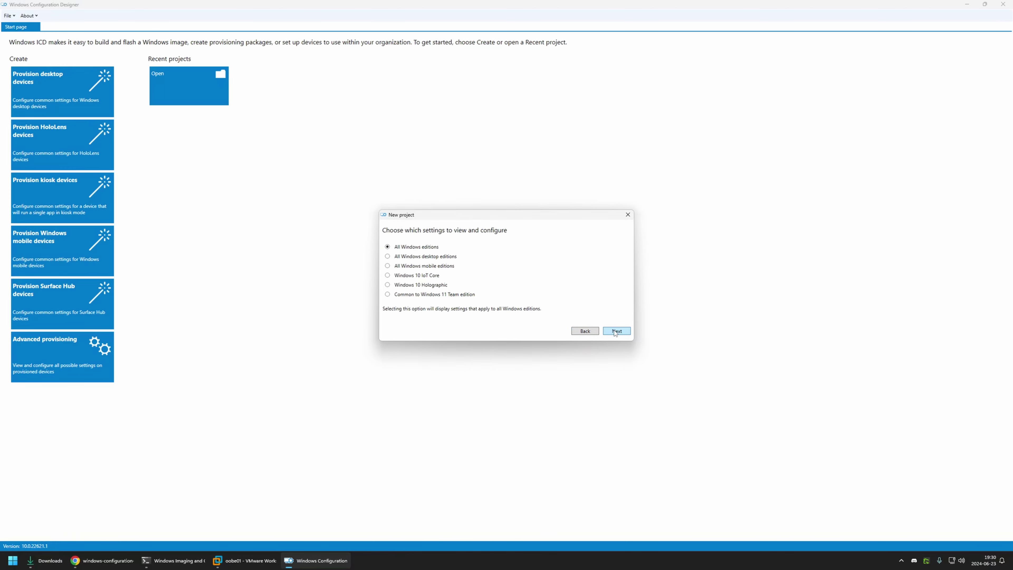
pyautogui.click(414, 258)
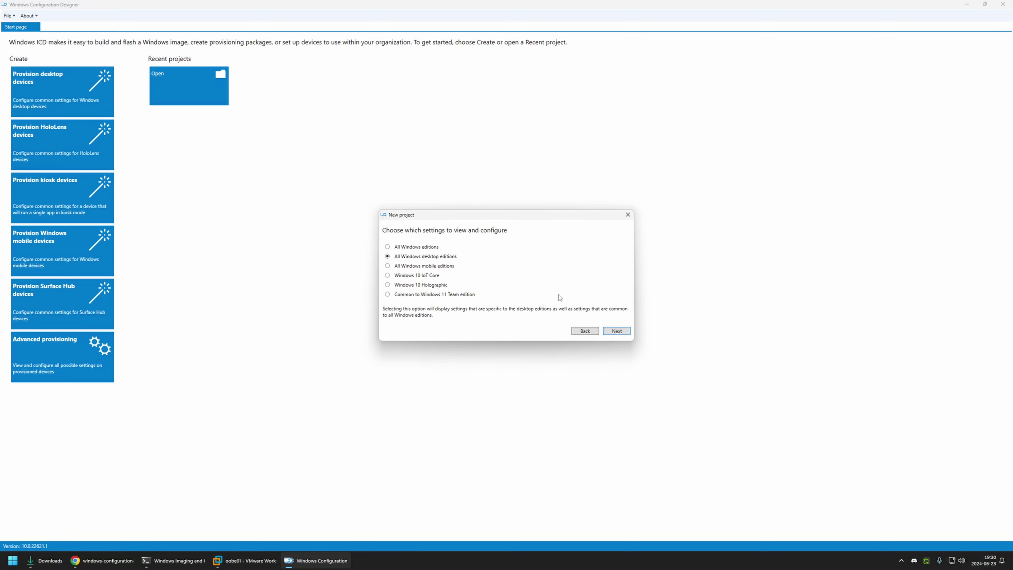
pyautogui.click(615, 331)
pyautogui.click(615, 331)
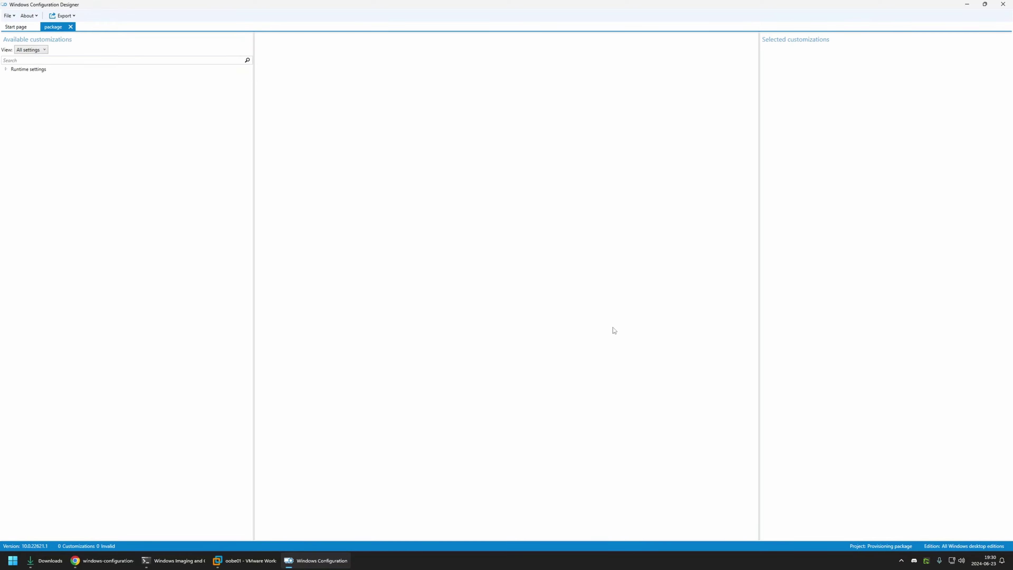
# Set HideOobe to TRUE in the OOBE Desktop runtime settings
pyautogui.click(6, 71)
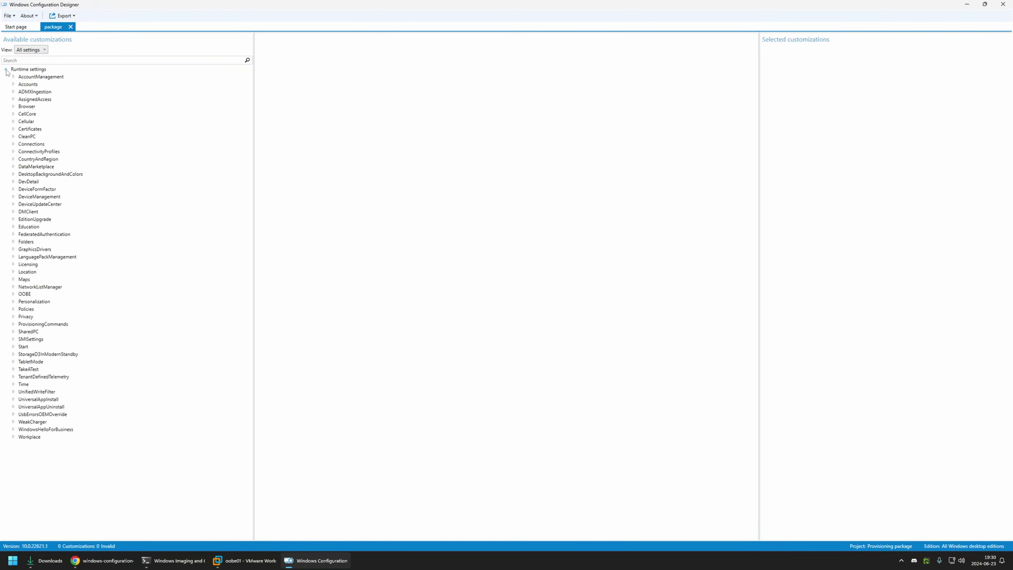
pyautogui.click(13, 294)
pyautogui.click(33, 305)
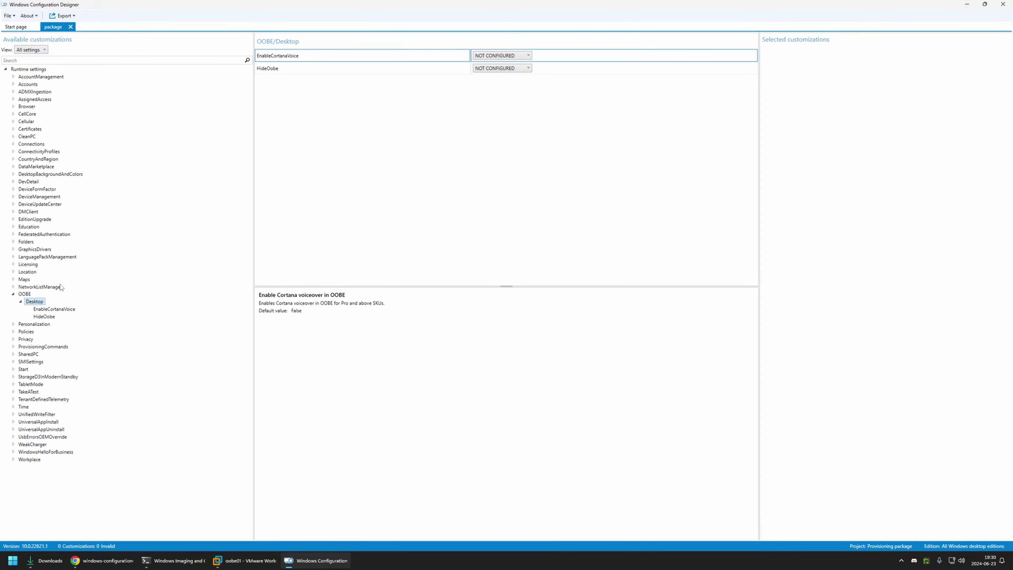
pyautogui.click(491, 68)
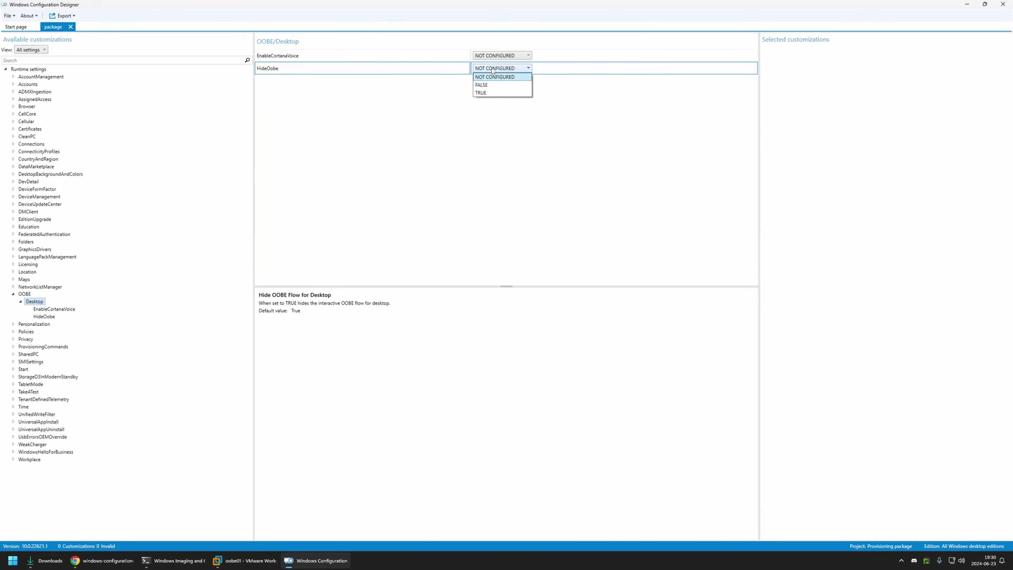
pyautogui.click(496, 93)
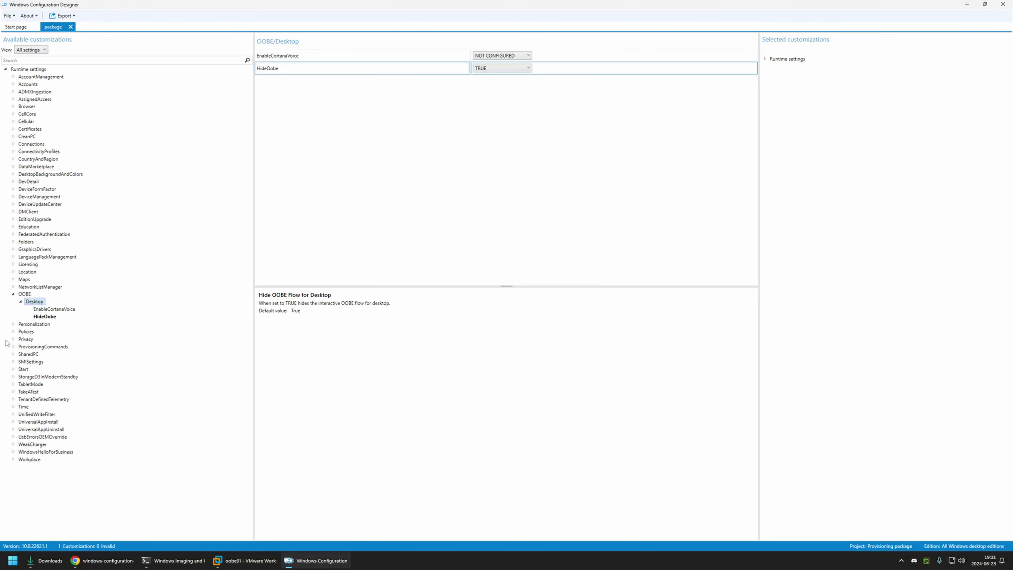
# Add all eight installers and scripts from the Downloads folder to CommandFiles under ProvisioningCommands DeviceContext
pyautogui.click(13, 346)
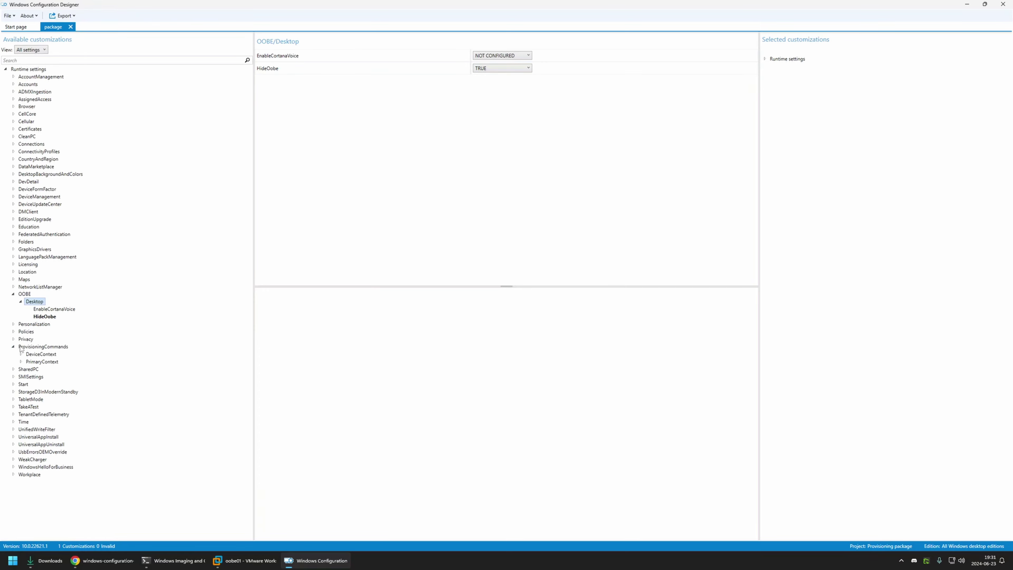
pyautogui.click(21, 354)
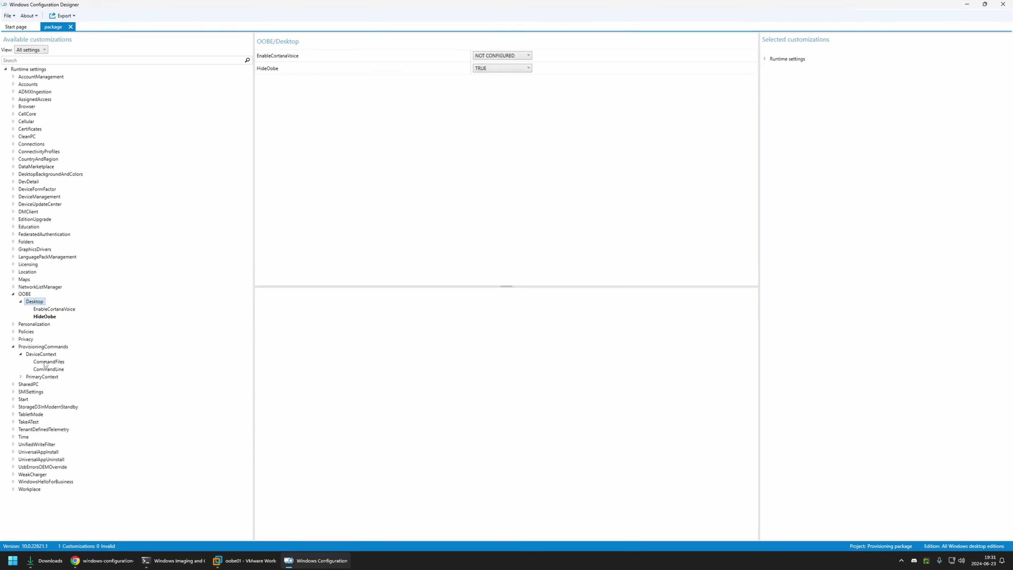
pyautogui.click(44, 361)
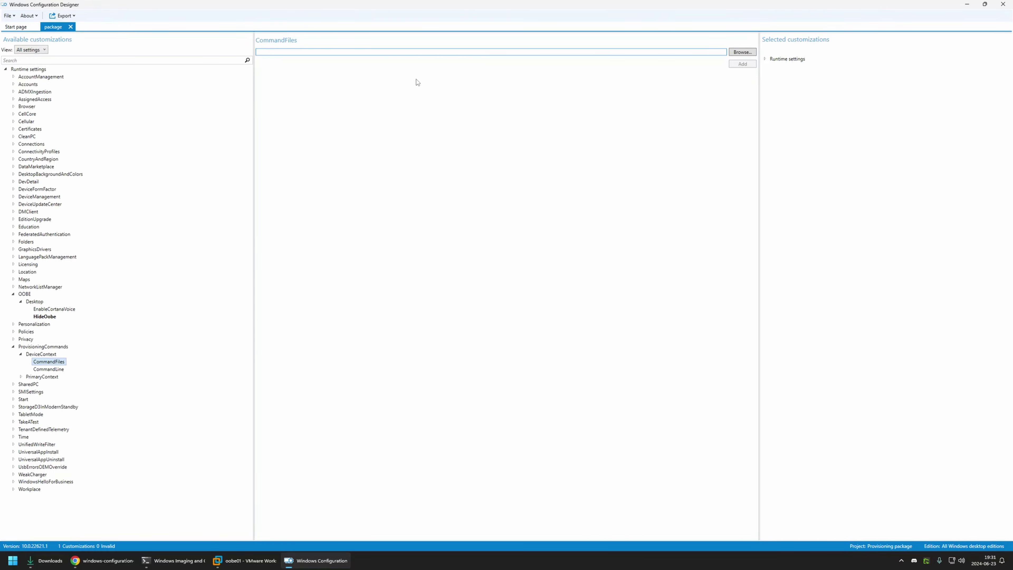
pyautogui.click(742, 52)
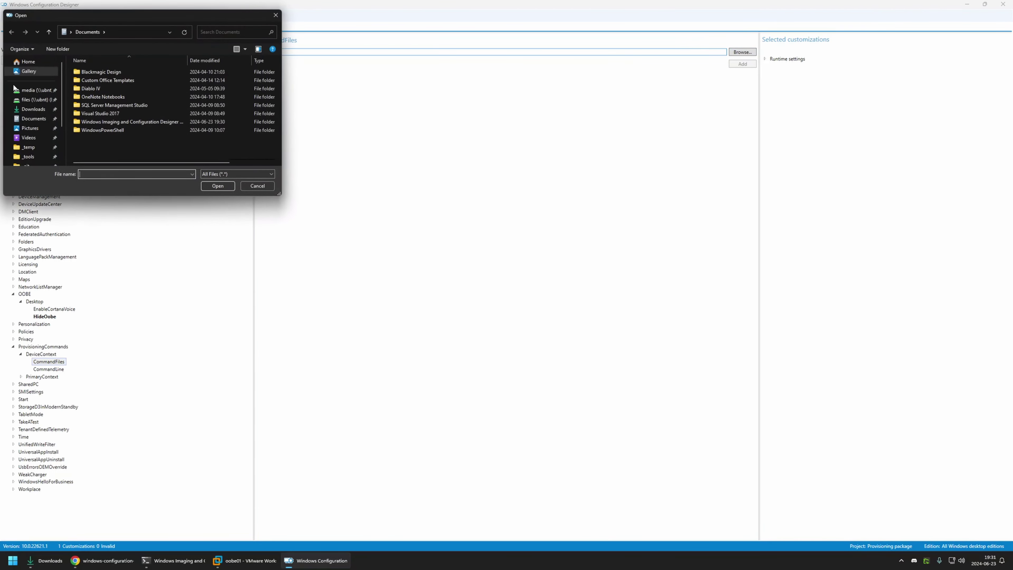
pyautogui.click(33, 108)
pyautogui.moveTo(127, 20); pyautogui.dragTo(440, 55)
pyautogui.moveTo(454, 187); pyautogui.dragTo(401, 110)
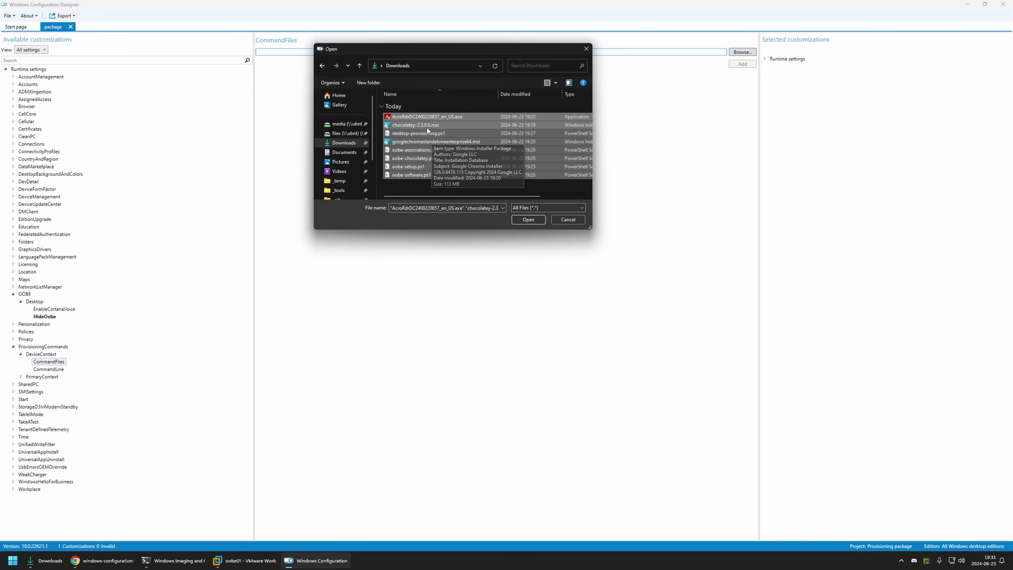
pyautogui.click(523, 220)
pyautogui.click(737, 65)
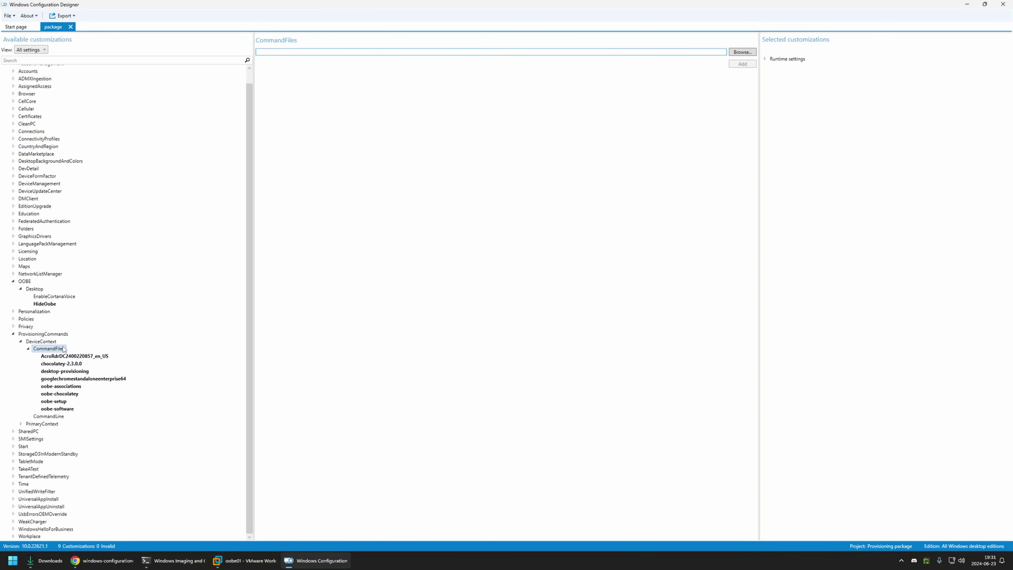
# Open the DeviceContext CommandLine setting and find the oobe-setup.ps1 execution command in the repository's OPTION 2 folder readme in Chrome
pyautogui.click(50, 401)
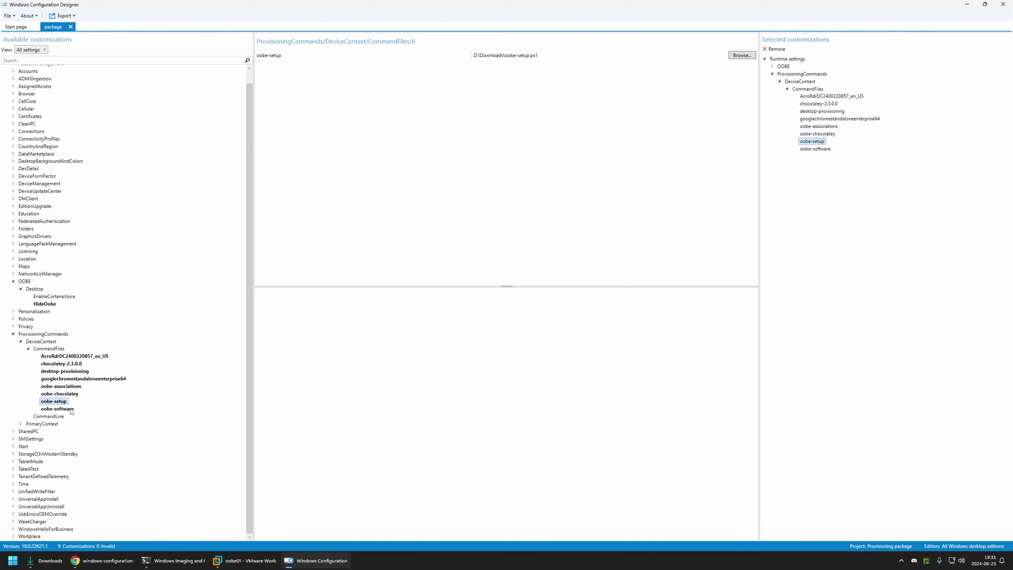
pyautogui.click(55, 417)
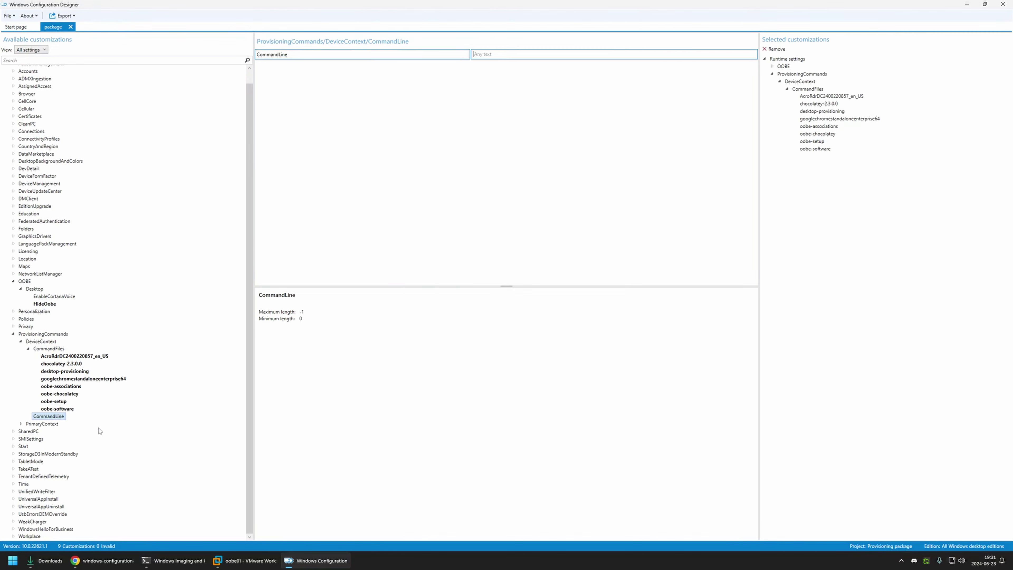
pyautogui.click(117, 560)
pyautogui.click(207, 88)
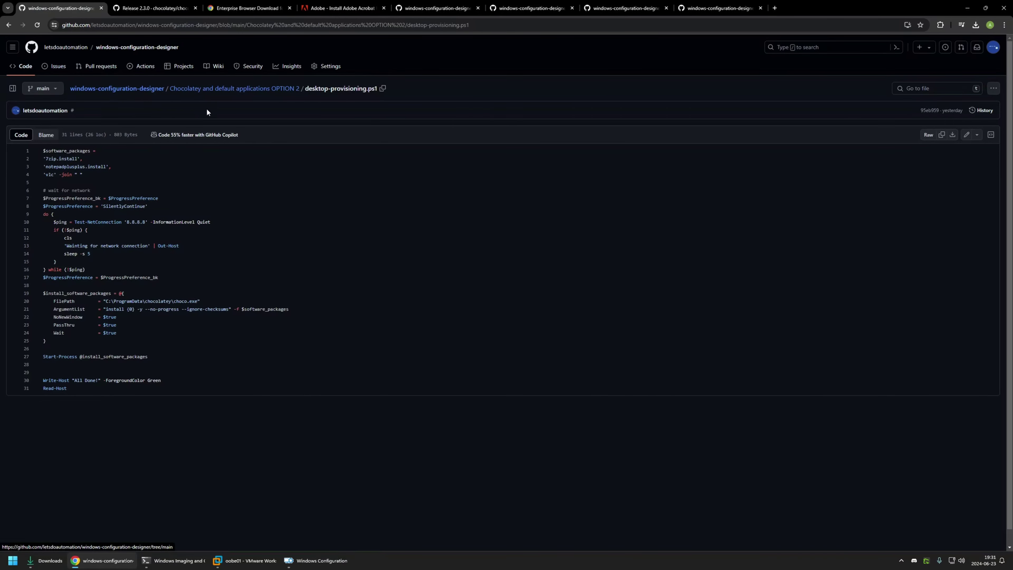
pyautogui.scroll(-8, 227, 157)
pyautogui.scroll(-4, 229, 219)
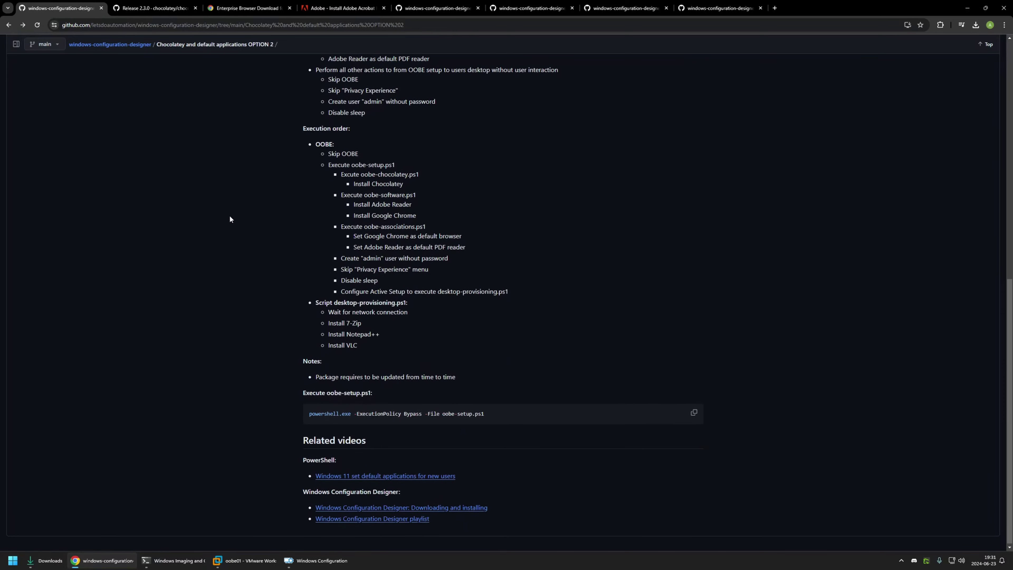
# Copy the readme command and set CommandLine in Windows Configuration Designer to powershell.exe -ExecutionPolicy Bypass -File oobe-setup.ps1
pyautogui.moveTo(294, 410); pyautogui.dragTo(488, 409)
pyautogui.click(431, 424)
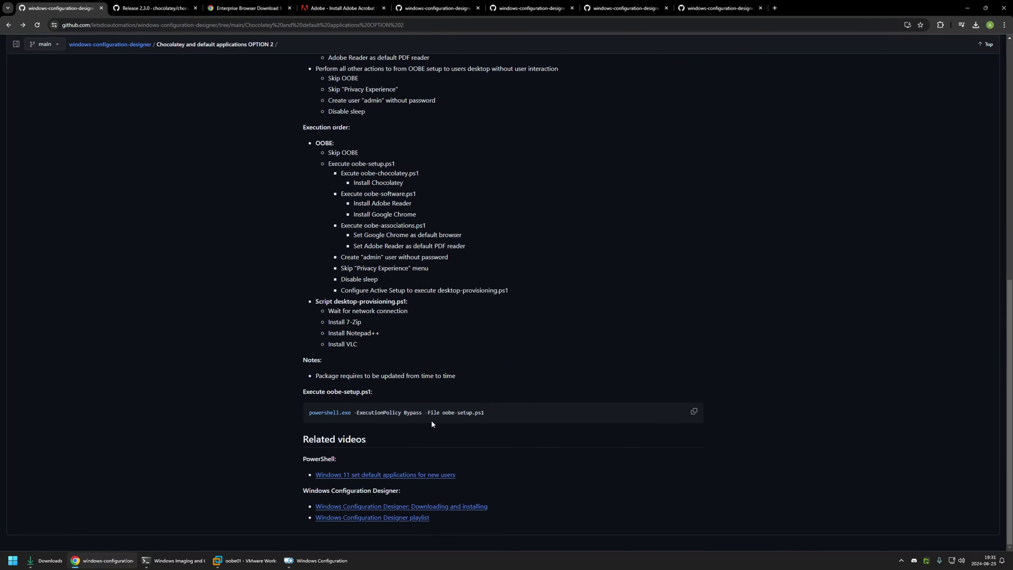
pyautogui.doubleClick(313, 414)
pyautogui.moveTo(362, 417); pyautogui.dragTo(438, 413)
pyautogui.click(487, 413)
pyautogui.click(488, 413)
pyautogui.click(694, 411)
pyautogui.click(332, 555)
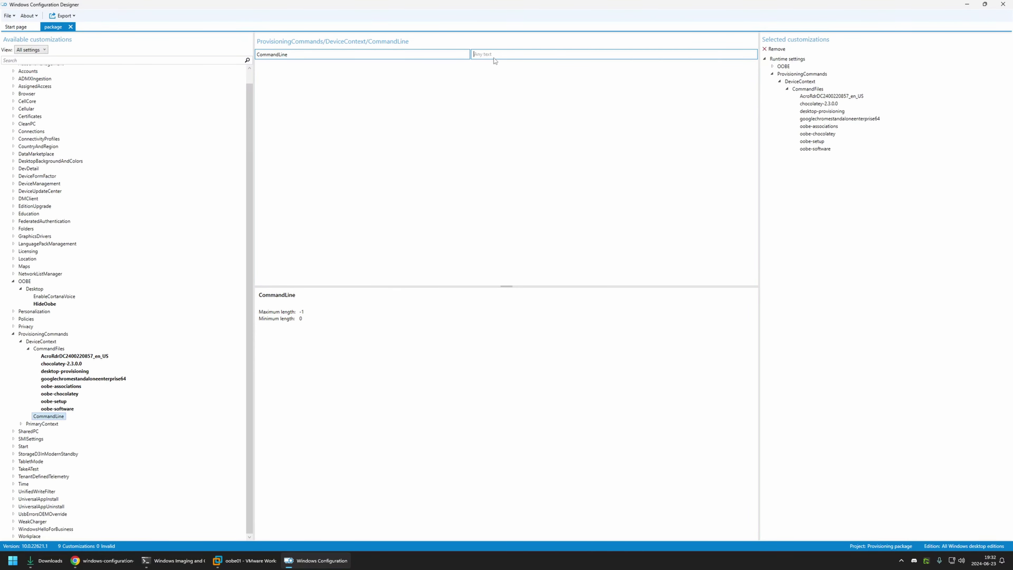
pyautogui.hotkey('ctrl', 'v')
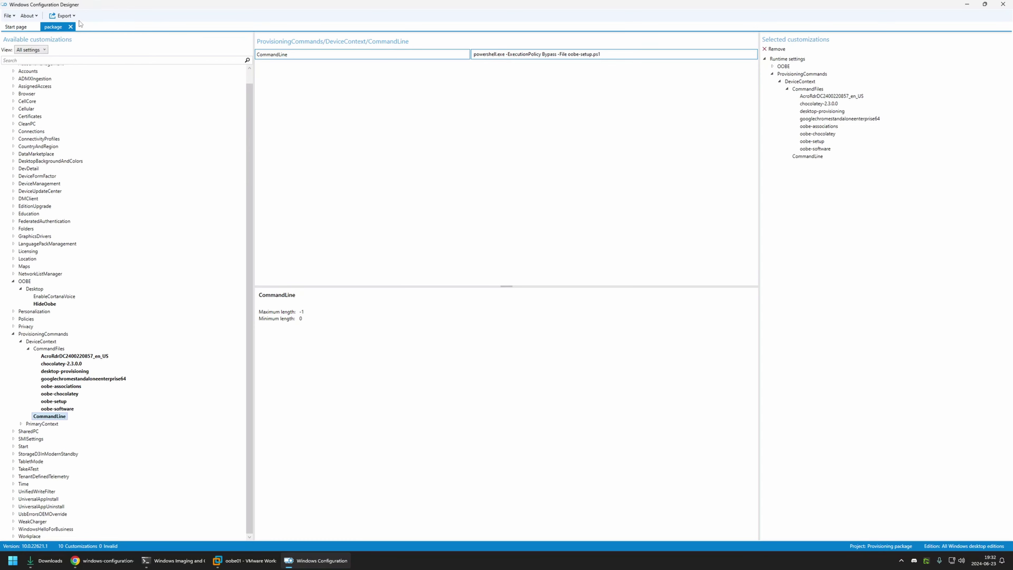
# Export and build the provisioning package without encryption or signing, keeping the default output location
pyautogui.click(64, 16)
pyautogui.click(71, 25)
pyautogui.click(616, 343)
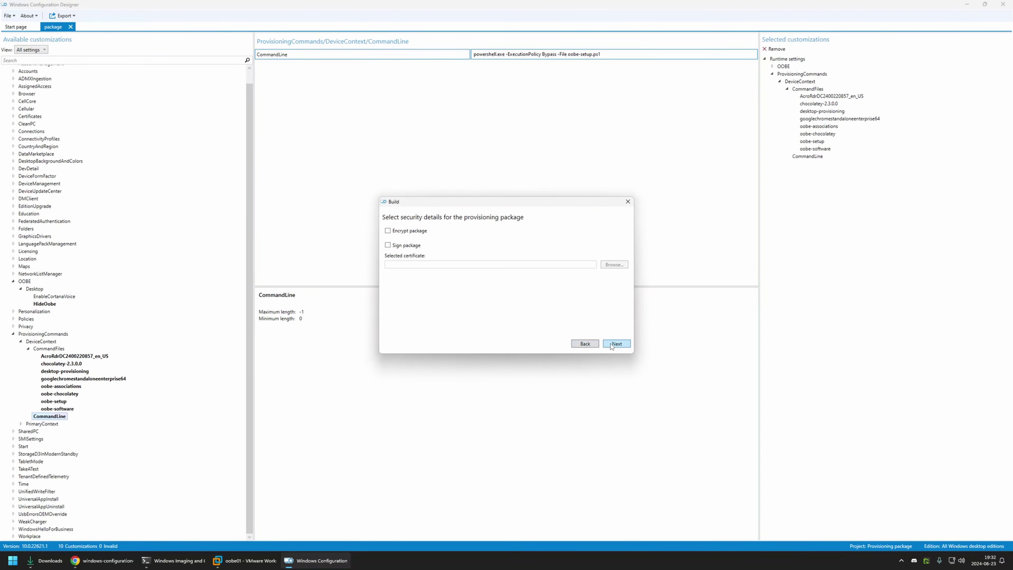
pyautogui.click(616, 343)
pyautogui.click(617, 344)
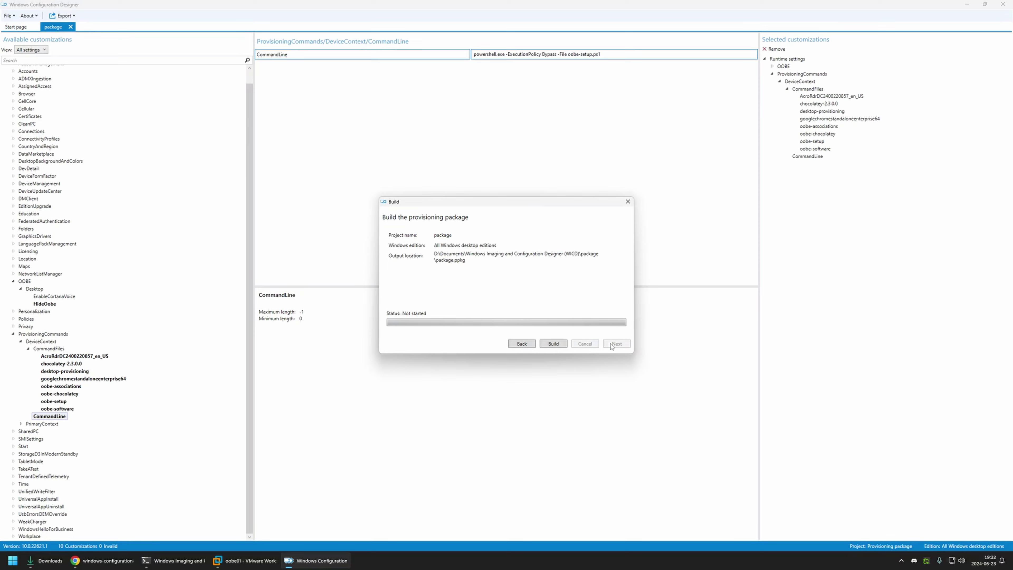
pyautogui.click(558, 346)
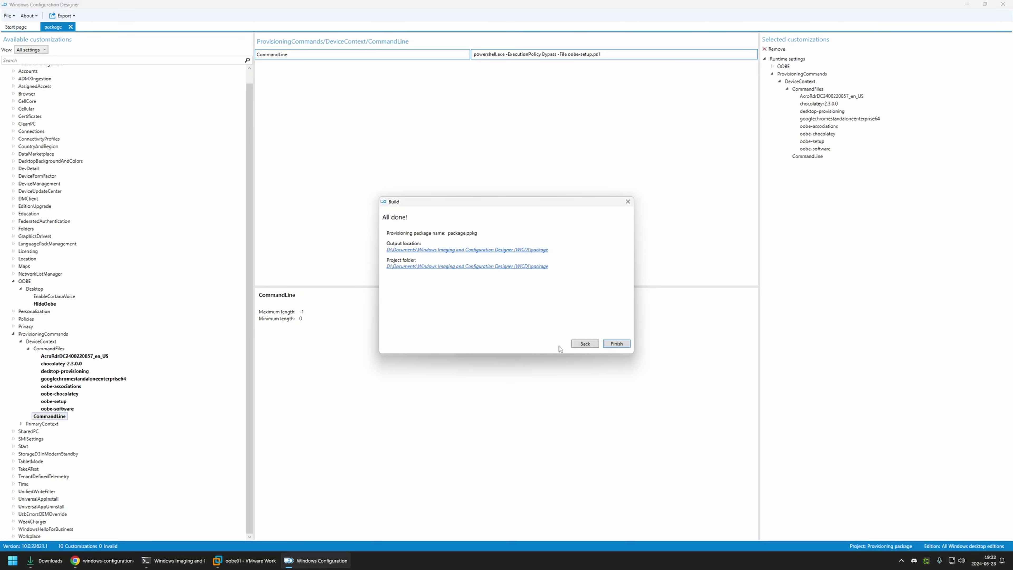
# Open the build's output folder and copy package.ppkg to the USB-256 (E:) drive
pyautogui.click(422, 250)
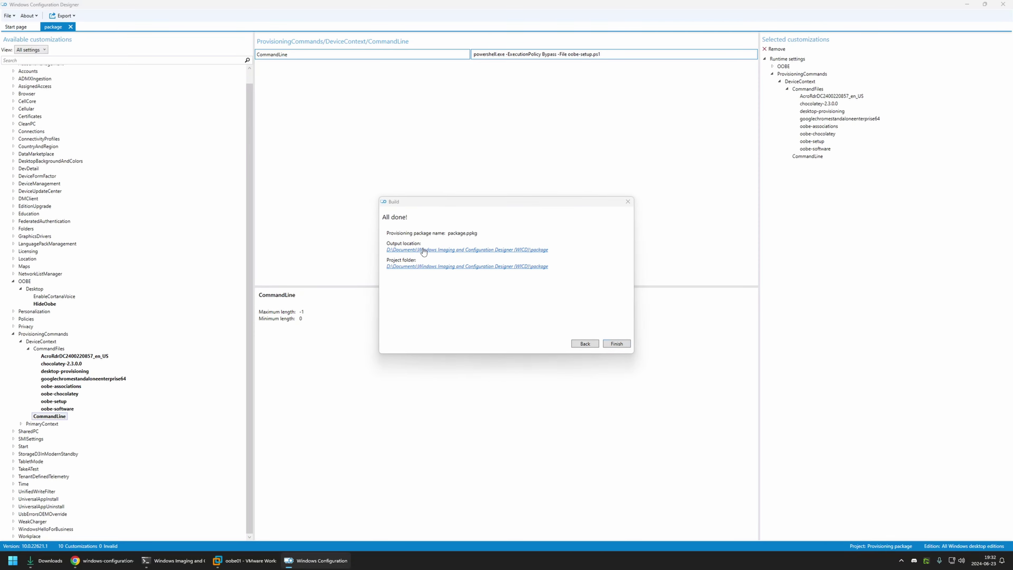
pyautogui.moveTo(491, 313); pyautogui.dragTo(413, 285)
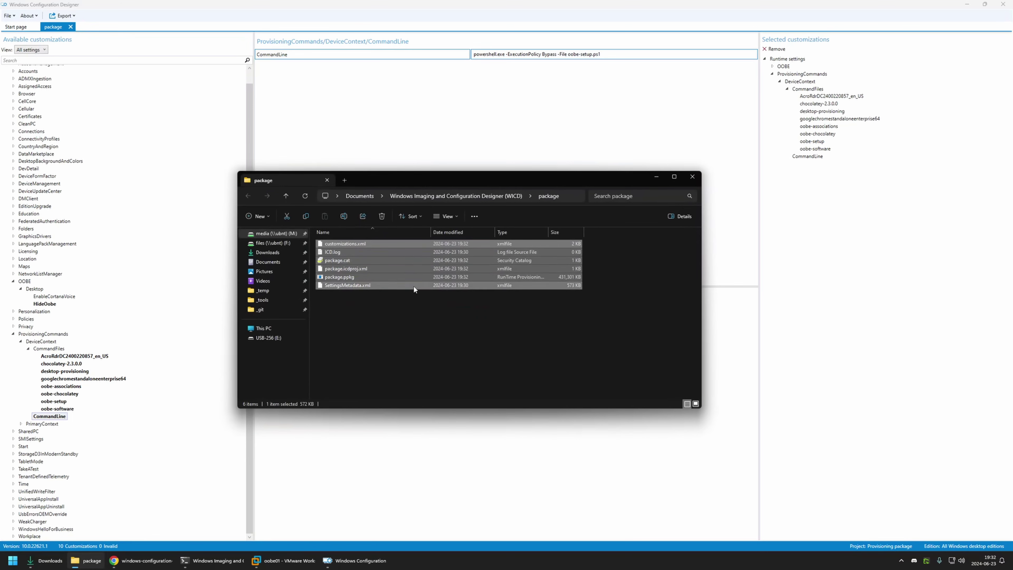
pyautogui.click(423, 323)
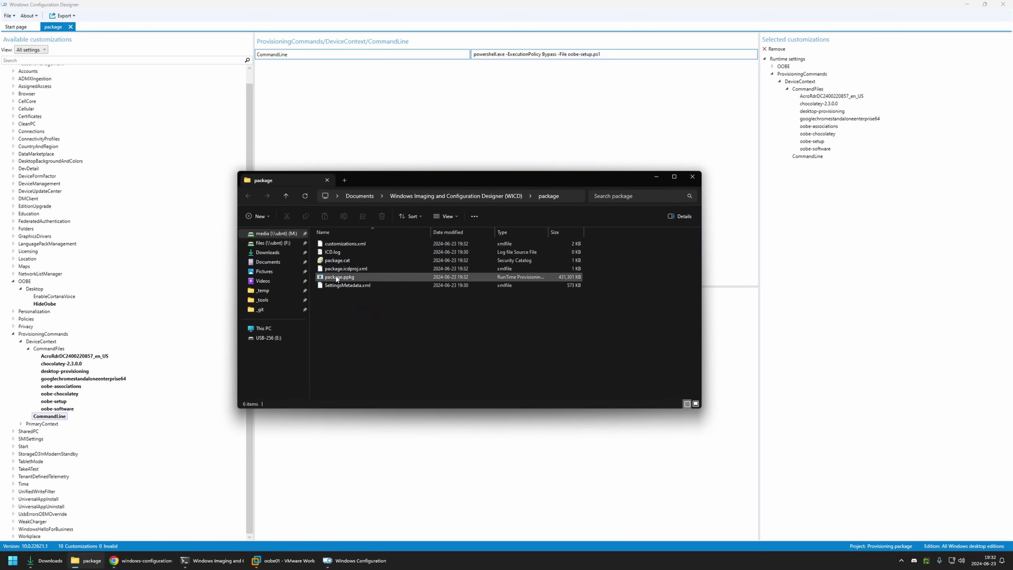
pyautogui.moveTo(337, 279)
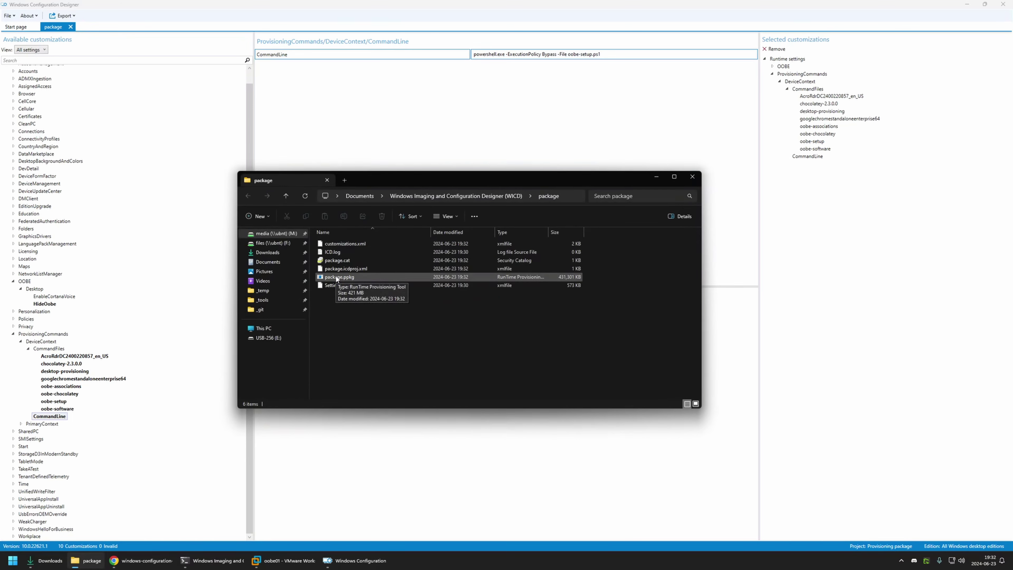
pyautogui.rightClick(337, 279)
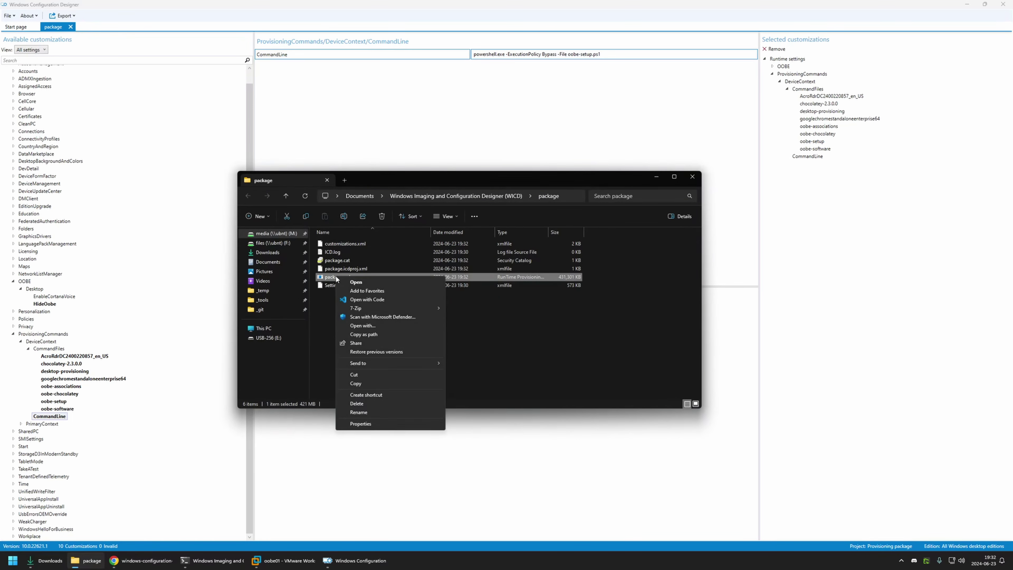
pyautogui.click(364, 383)
pyautogui.click(287, 338)
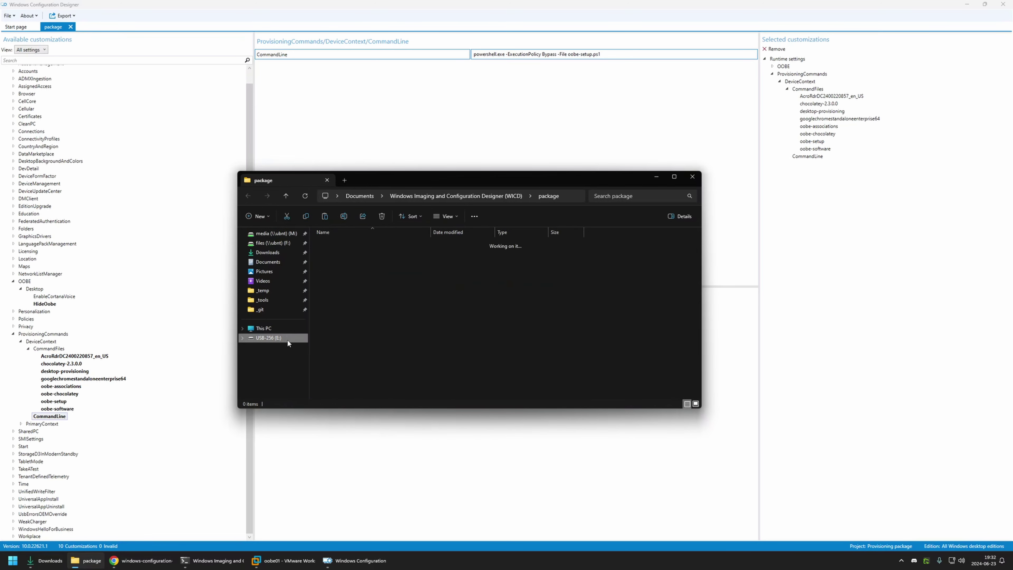
pyautogui.rightClick(330, 244)
pyautogui.click(349, 298)
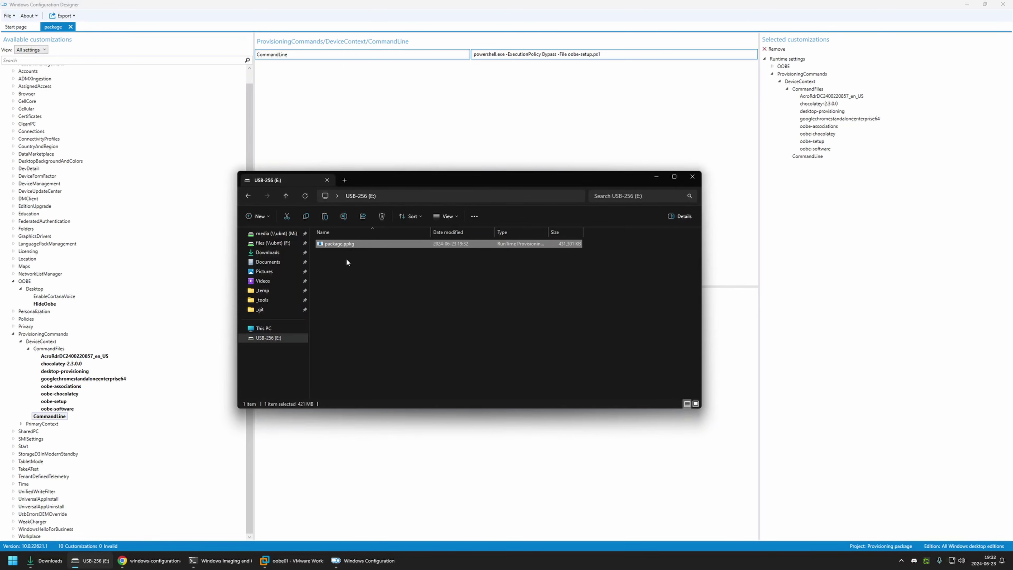
pyautogui.click(347, 260)
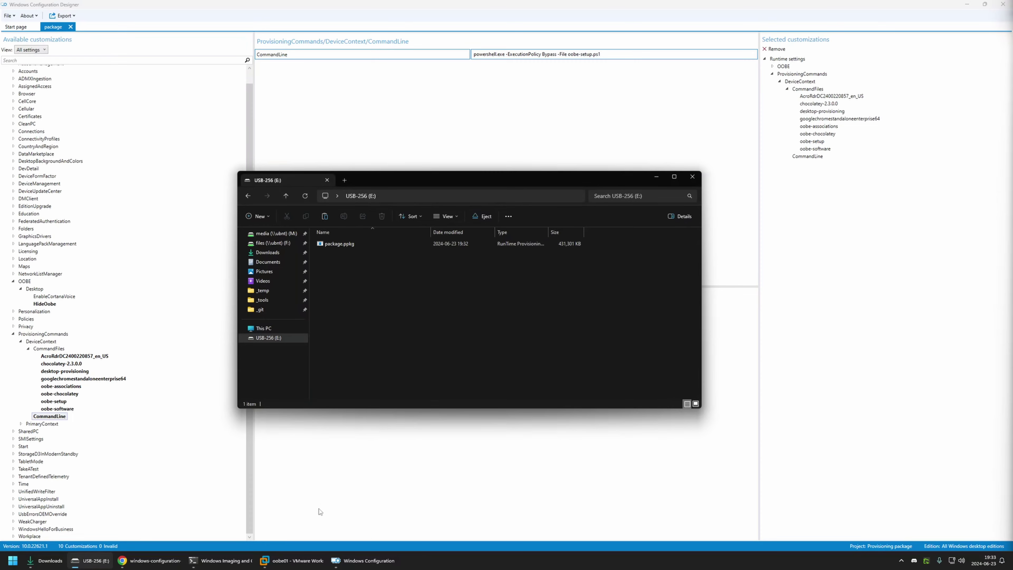
# Switch to VMware Workstation and connect the Silicon Motion Type-C USB device to the oobe01 virtual machine
pyautogui.click(293, 560)
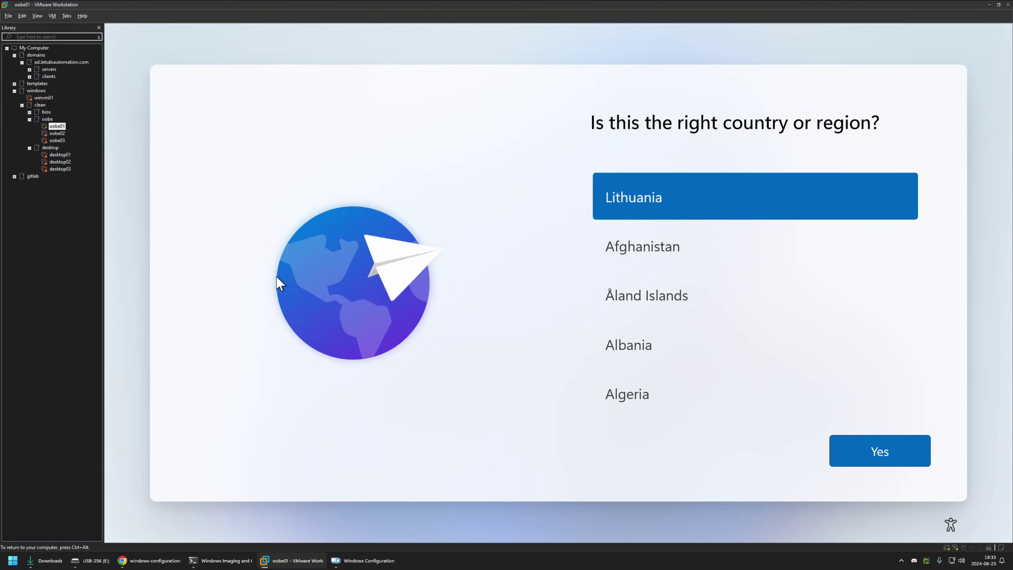
pyautogui.click(52, 16)
pyautogui.moveTo(53, 16)
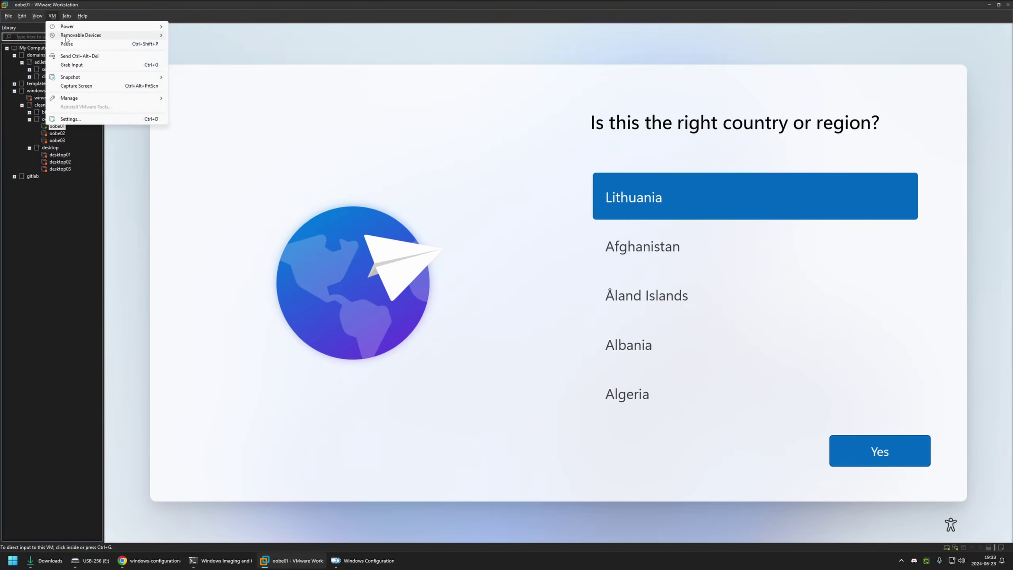
pyautogui.moveTo(100, 35)
pyautogui.moveTo(205, 49)
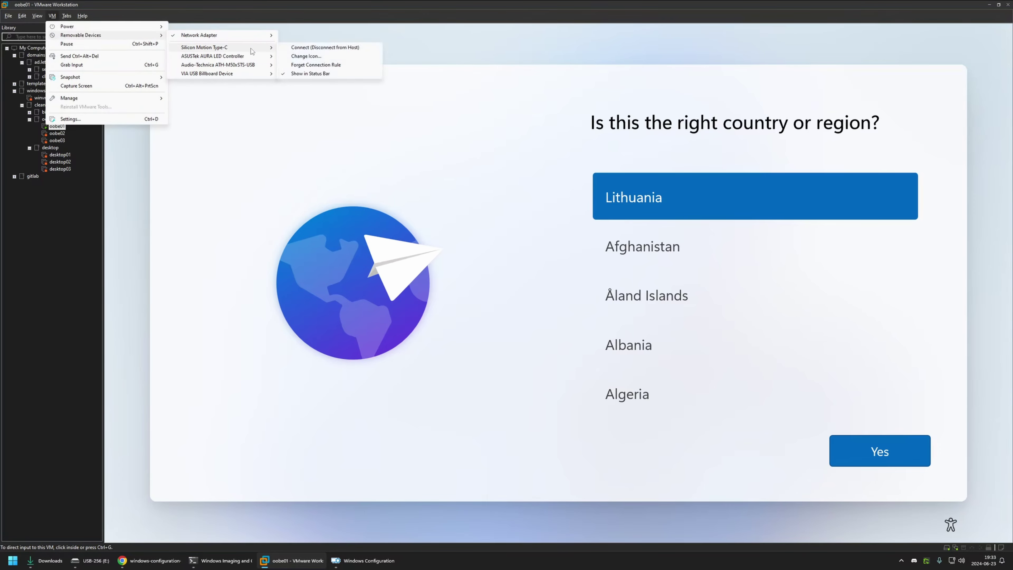
pyautogui.click(303, 48)
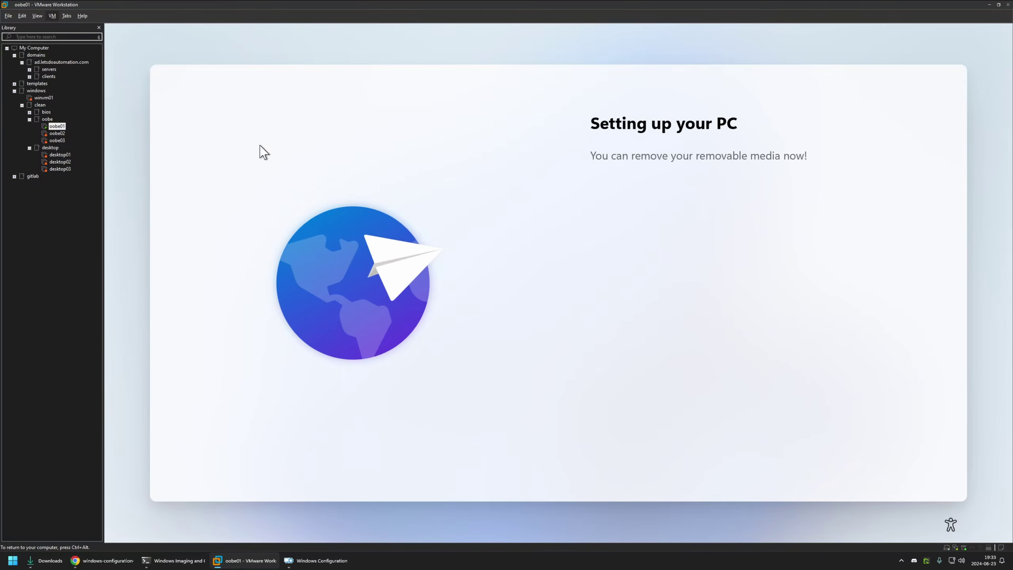
pyautogui.hotkey('ctrl', 'alt')
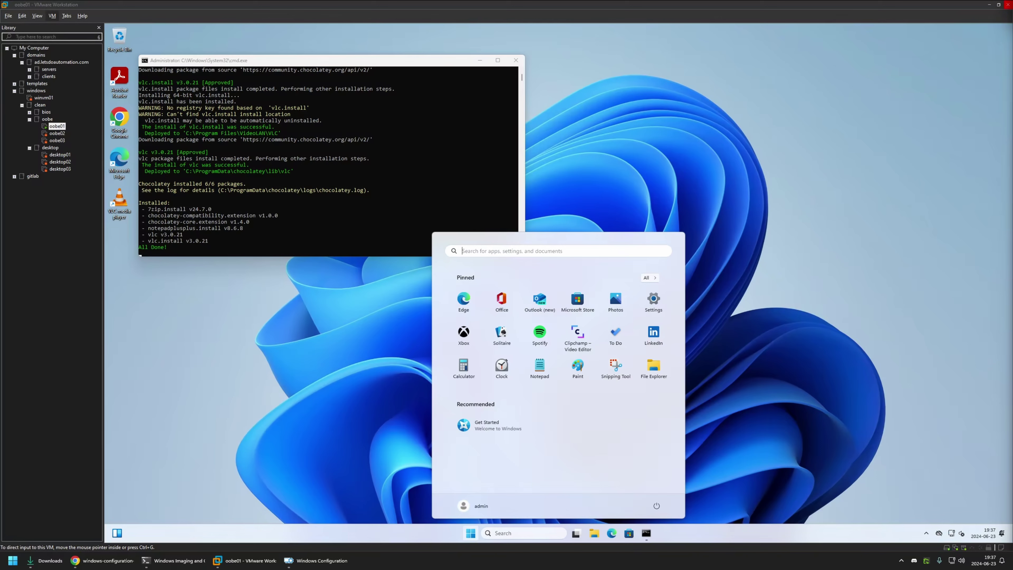
# Examine the list of Chocolatey packages installed by the provisioning script in the virtual machine's console window
pyautogui.click(395, 217)
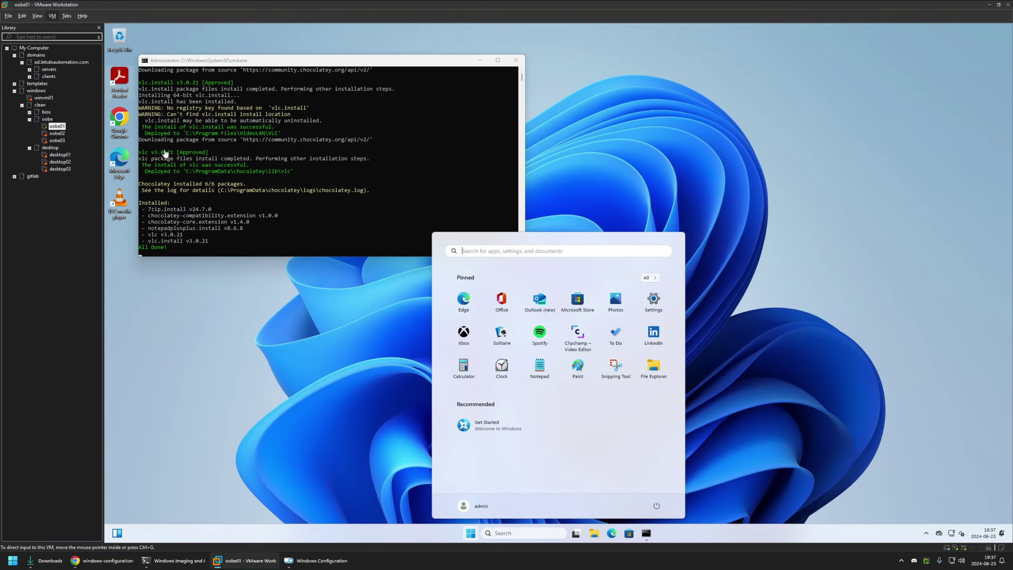
pyautogui.click(190, 234)
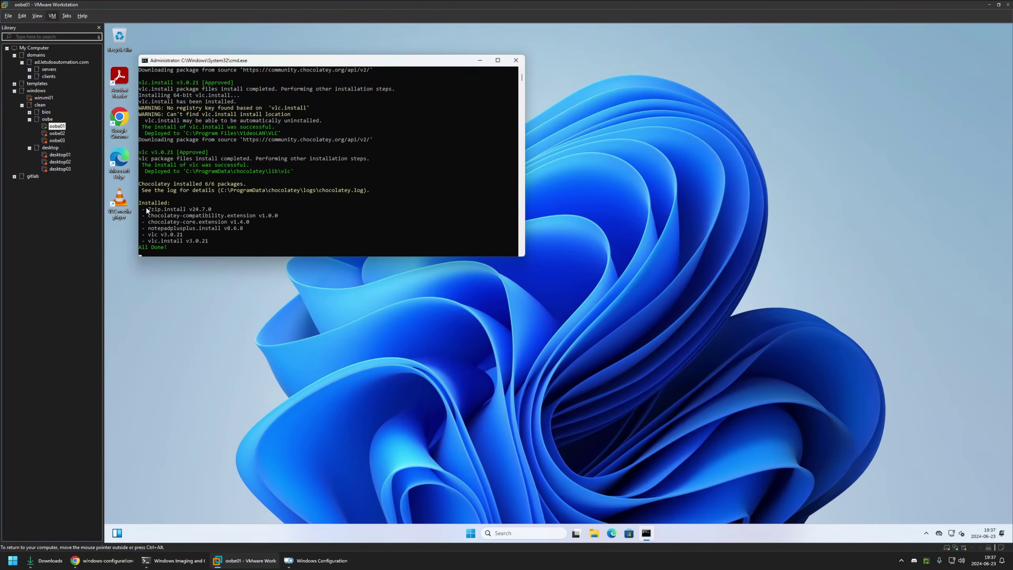
pyautogui.moveTo(147, 210); pyautogui.dragTo(211, 242)
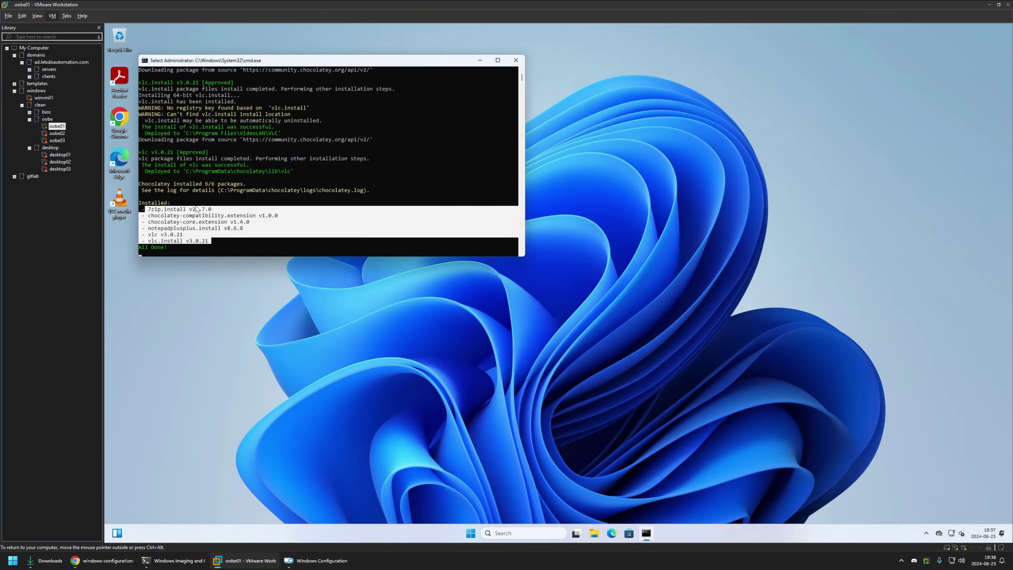
pyautogui.click(311, 300)
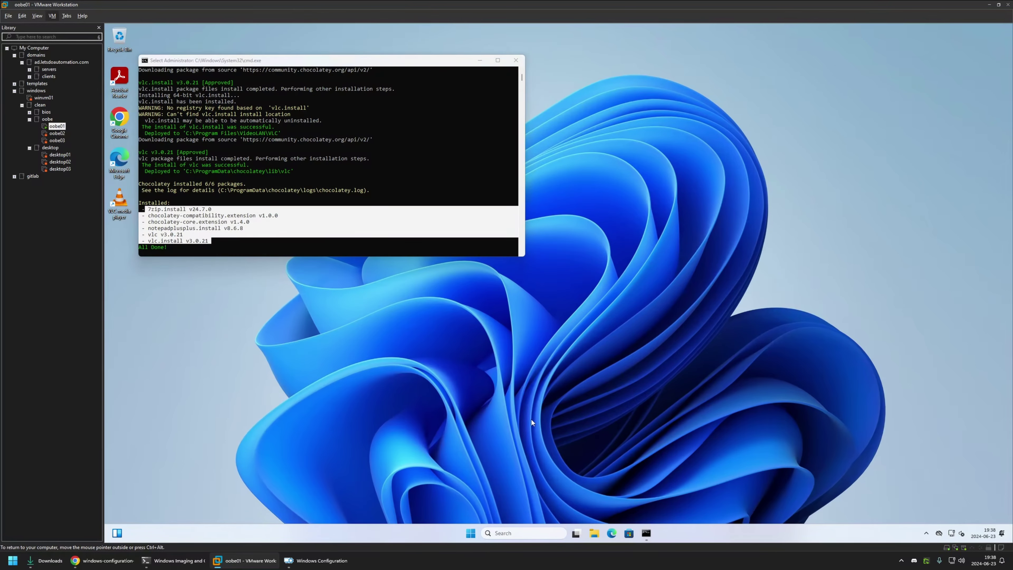
# Open the Default apps settings and check the file type associations of Adobe Acrobat Reader and Google Chrome
pyautogui.click(472, 529)
pyautogui.write('defau')
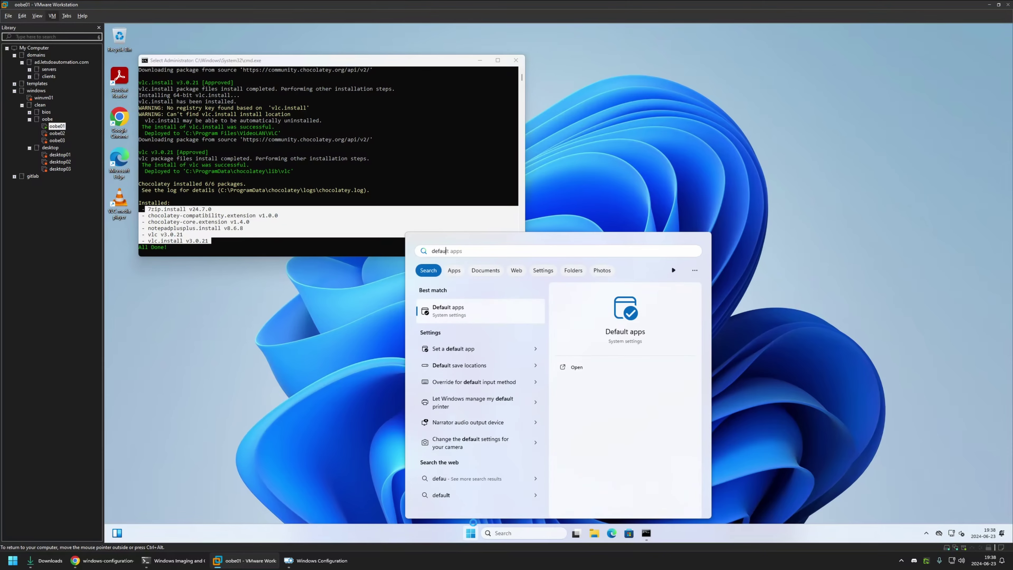
pyautogui.press('Return')
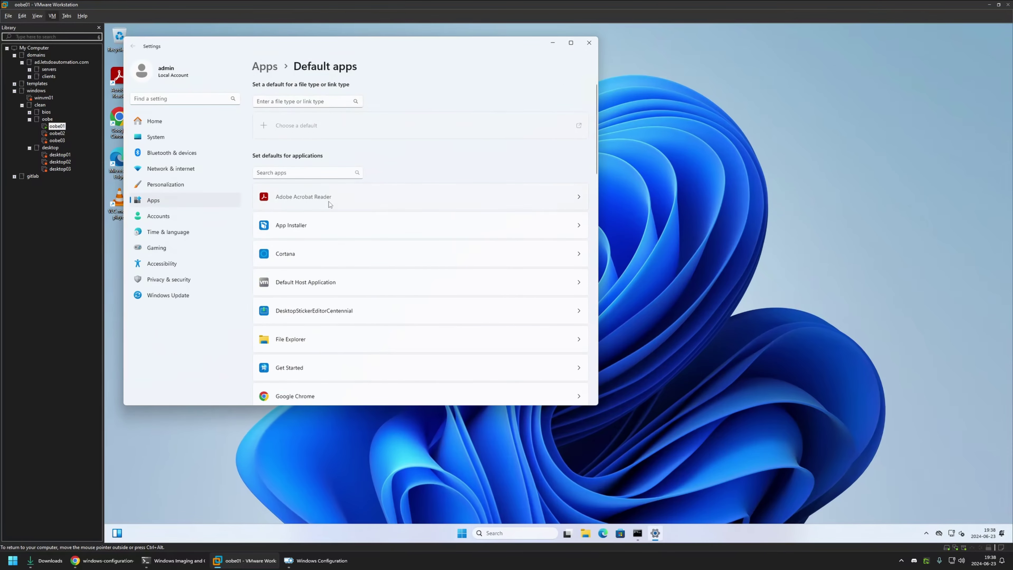
pyautogui.click(341, 198)
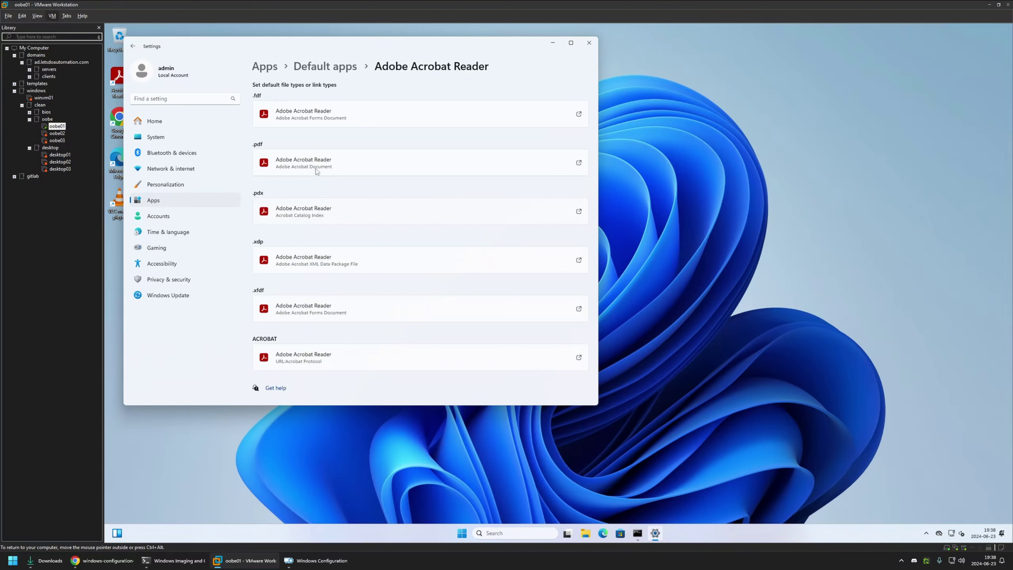
pyautogui.click(326, 67)
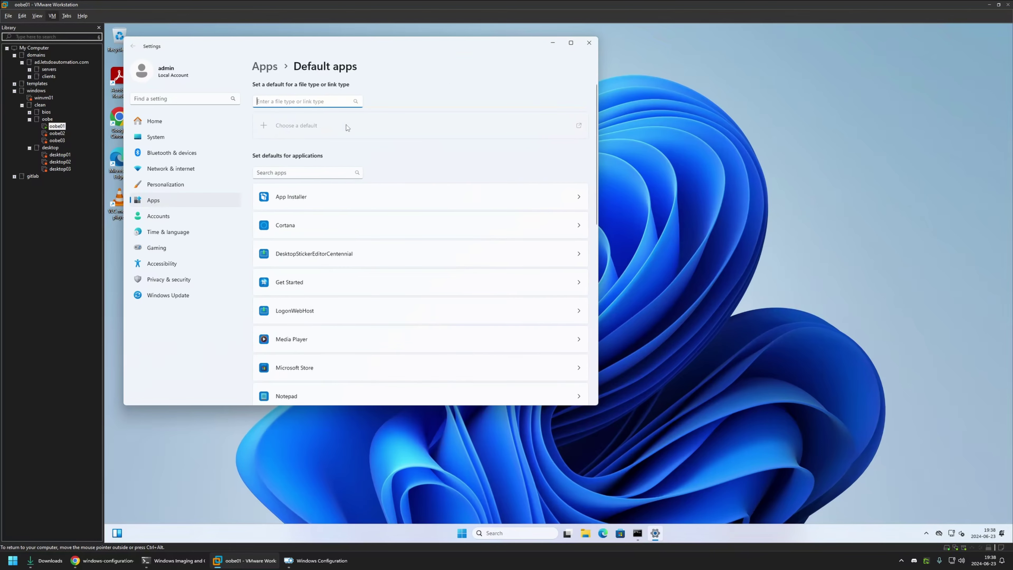
pyautogui.scroll(-3, 349, 151)
pyautogui.click(319, 249)
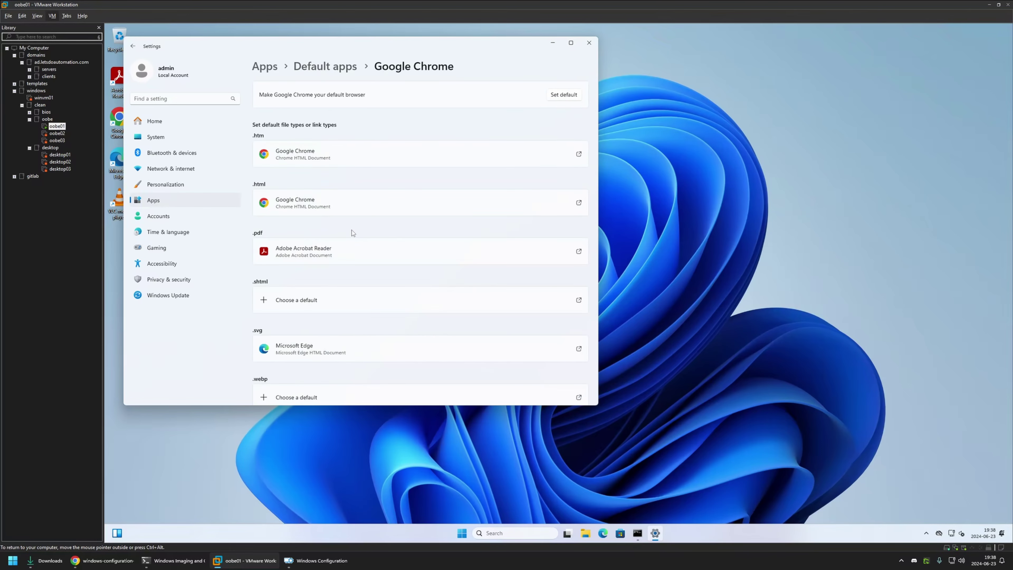